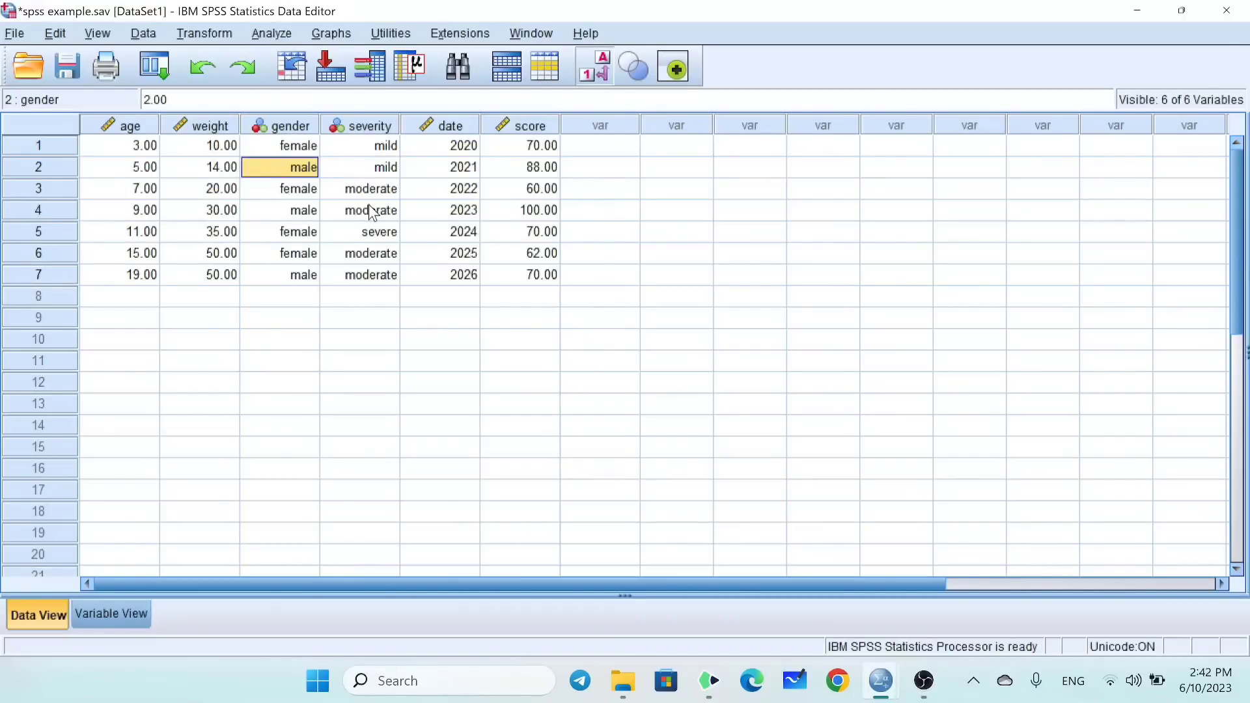
Step: Highlight the gender and severity columns, review the Multiple Bar Chart slide in the PDF viewer, and return to the SPSS data
click(290, 128)
key(shift+Right)
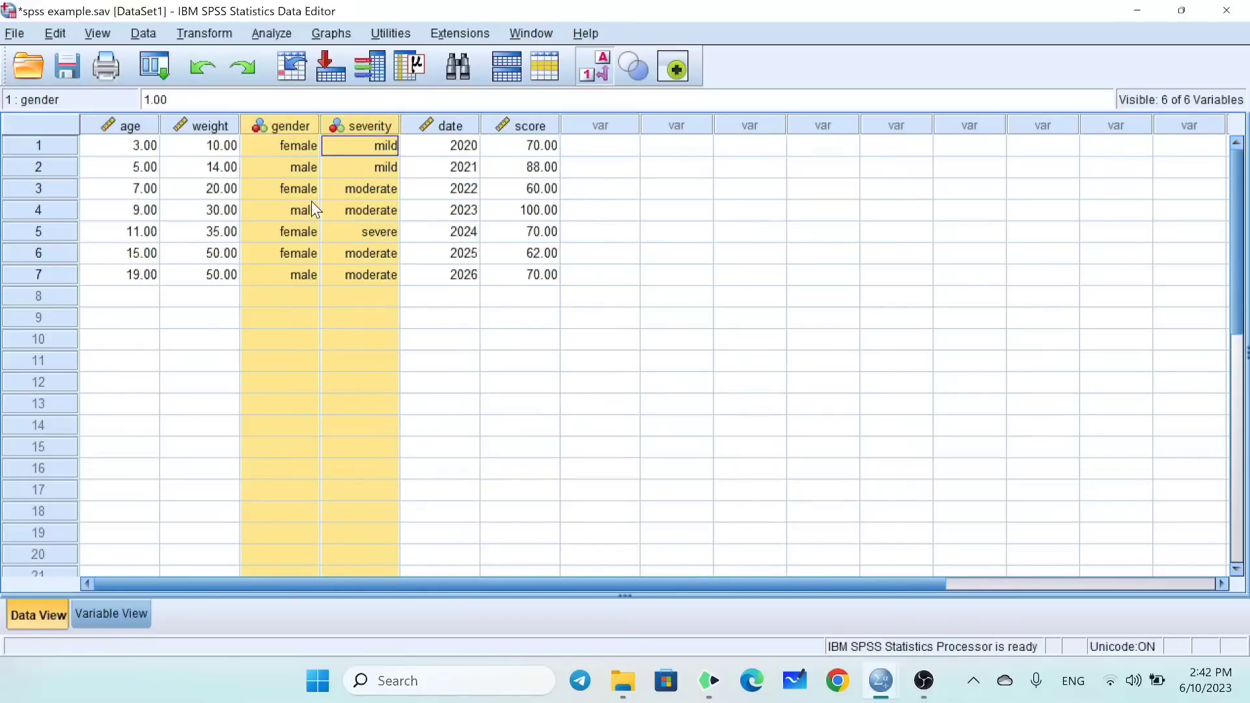
click(709, 680)
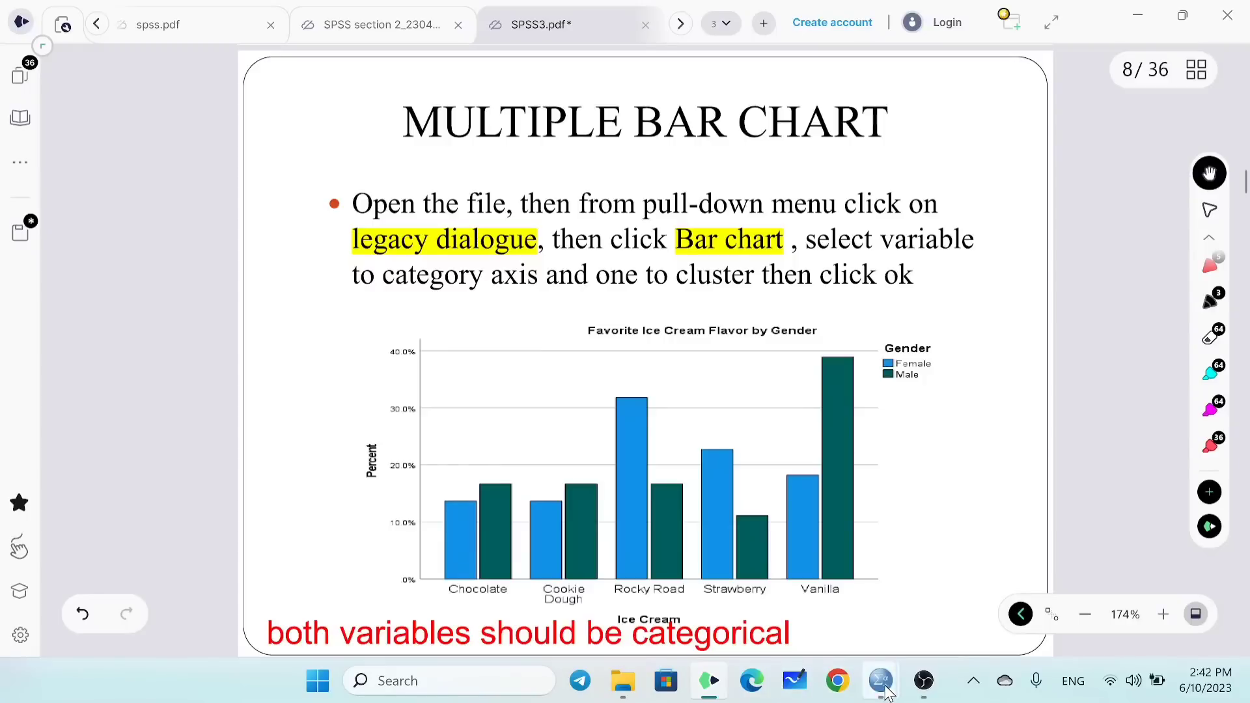
scroll(550, 451, down, 2)
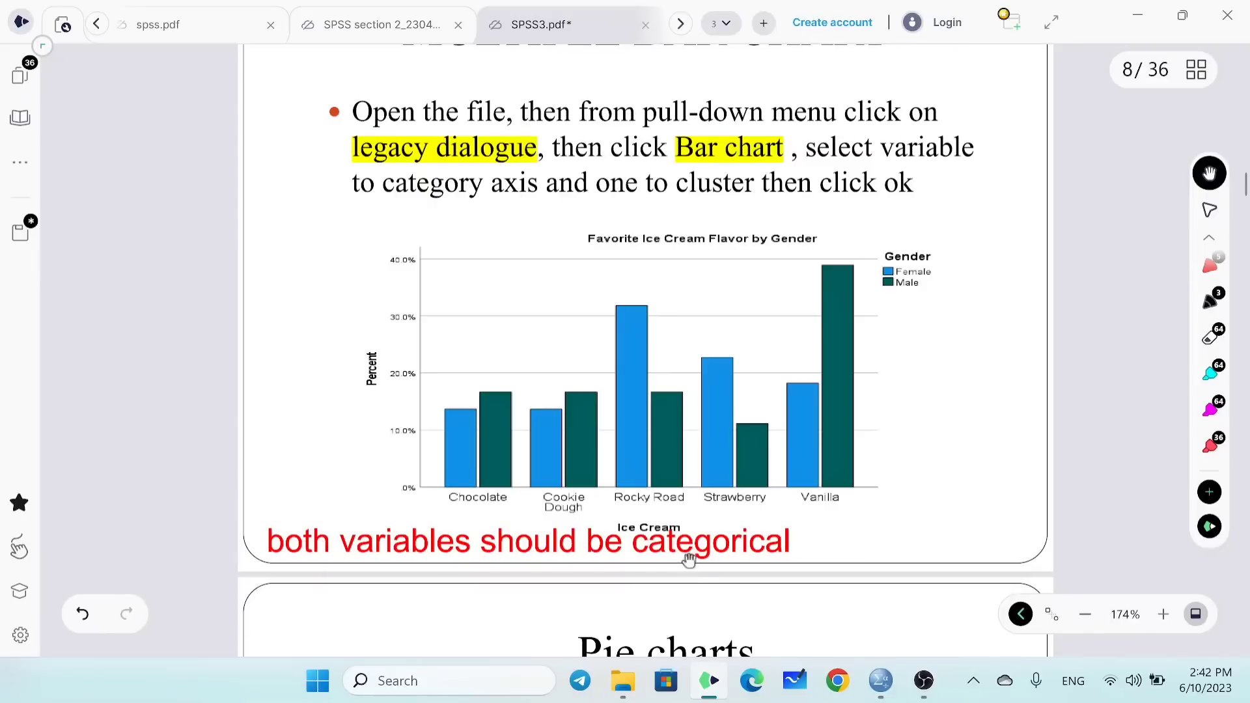
mouse_move(880, 692)
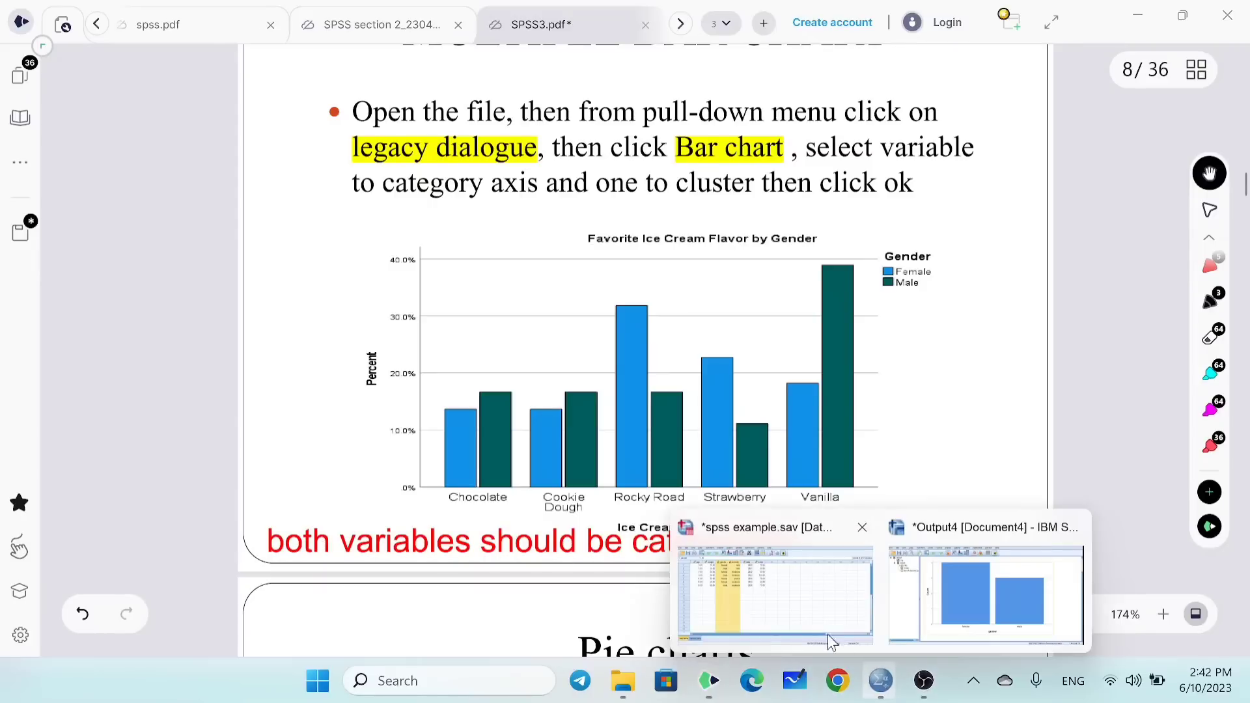
click(826, 635)
click(377, 382)
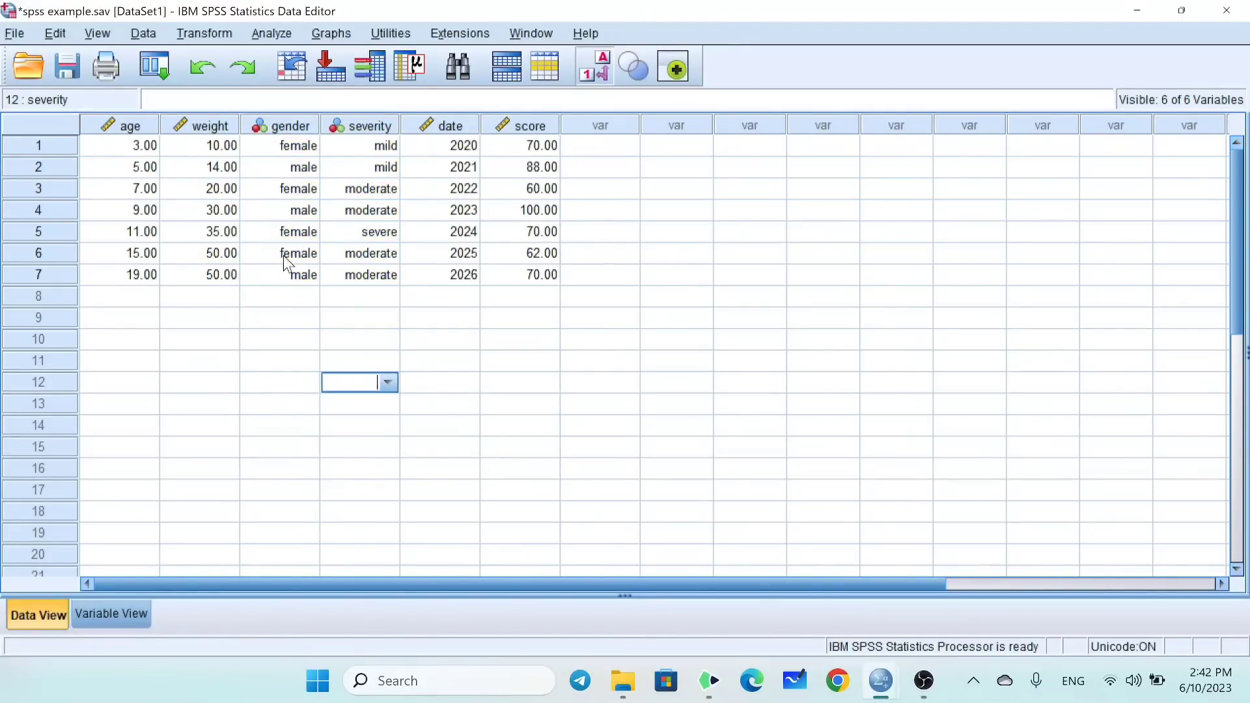
Step: Examine the gender, severity, score and date columns and the individual severity values across the cases
click(285, 128)
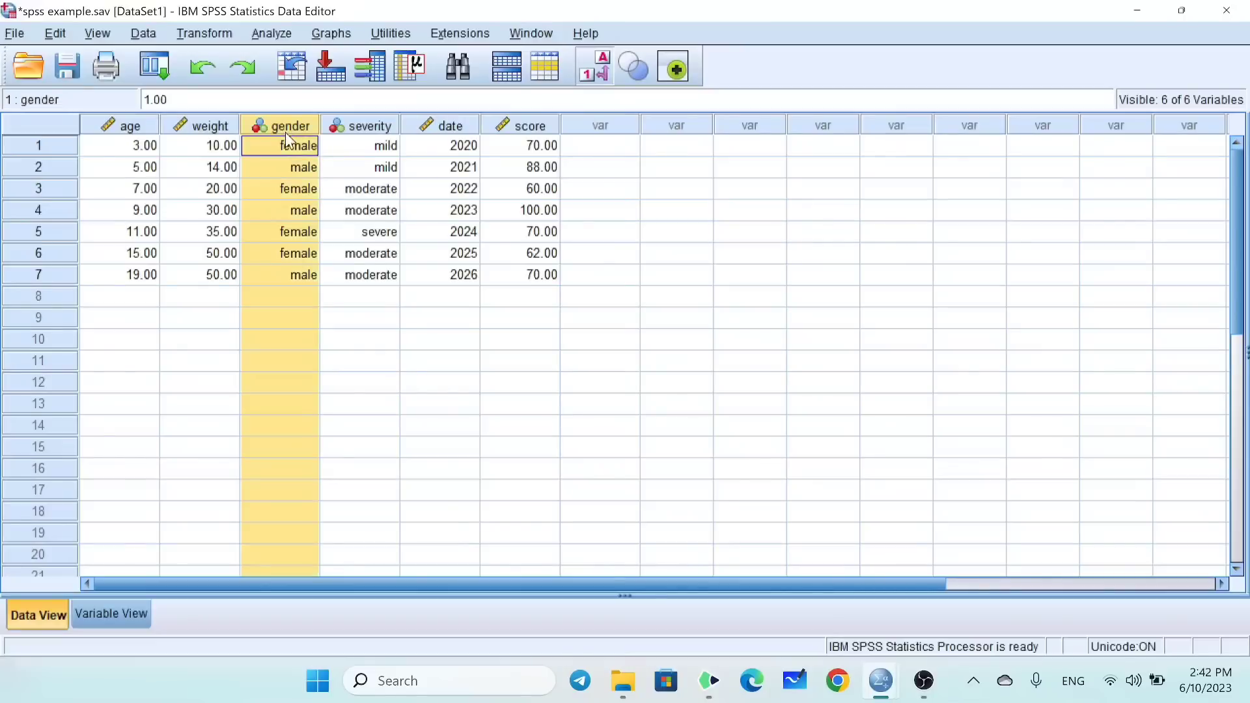
click(359, 130)
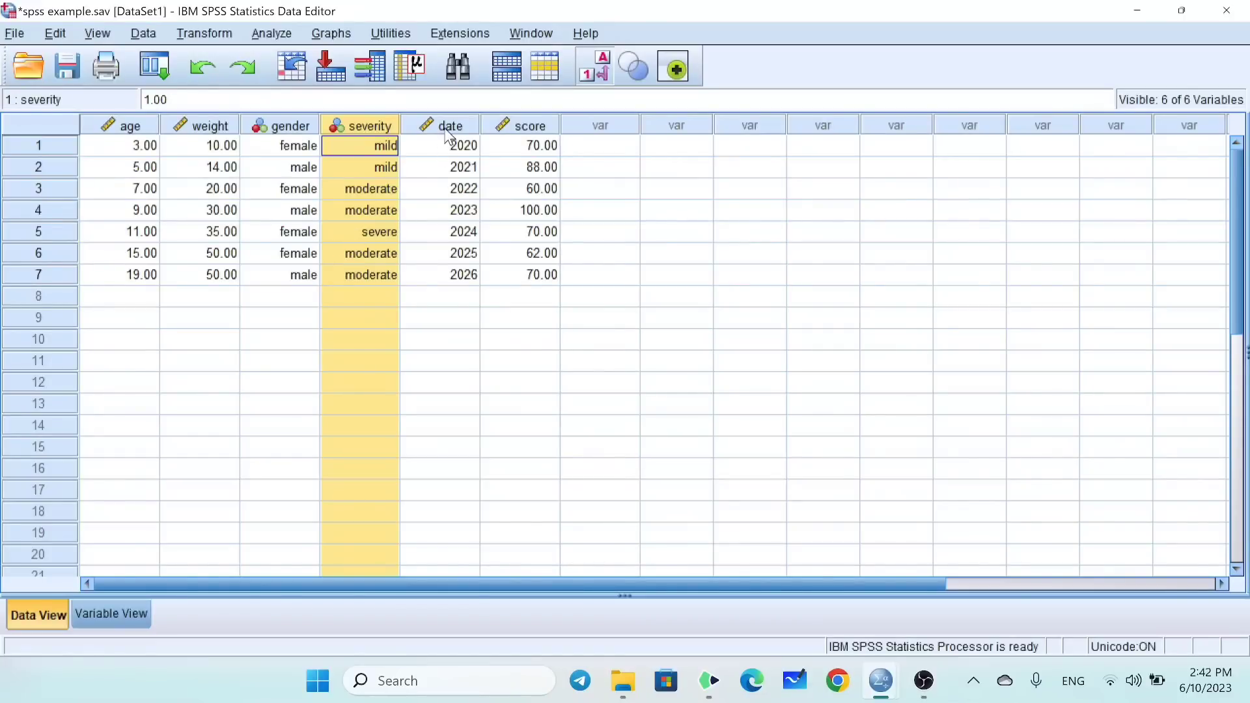
drag(496, 148, 503, 273)
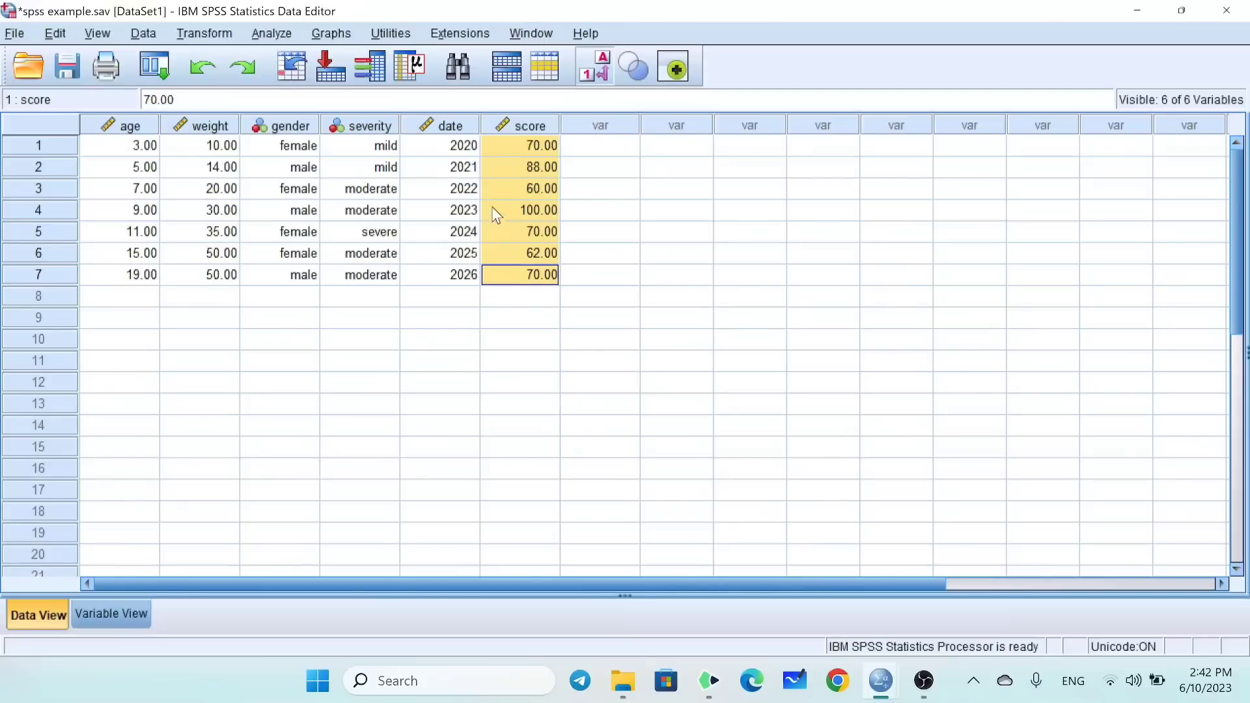
drag(436, 147, 449, 239)
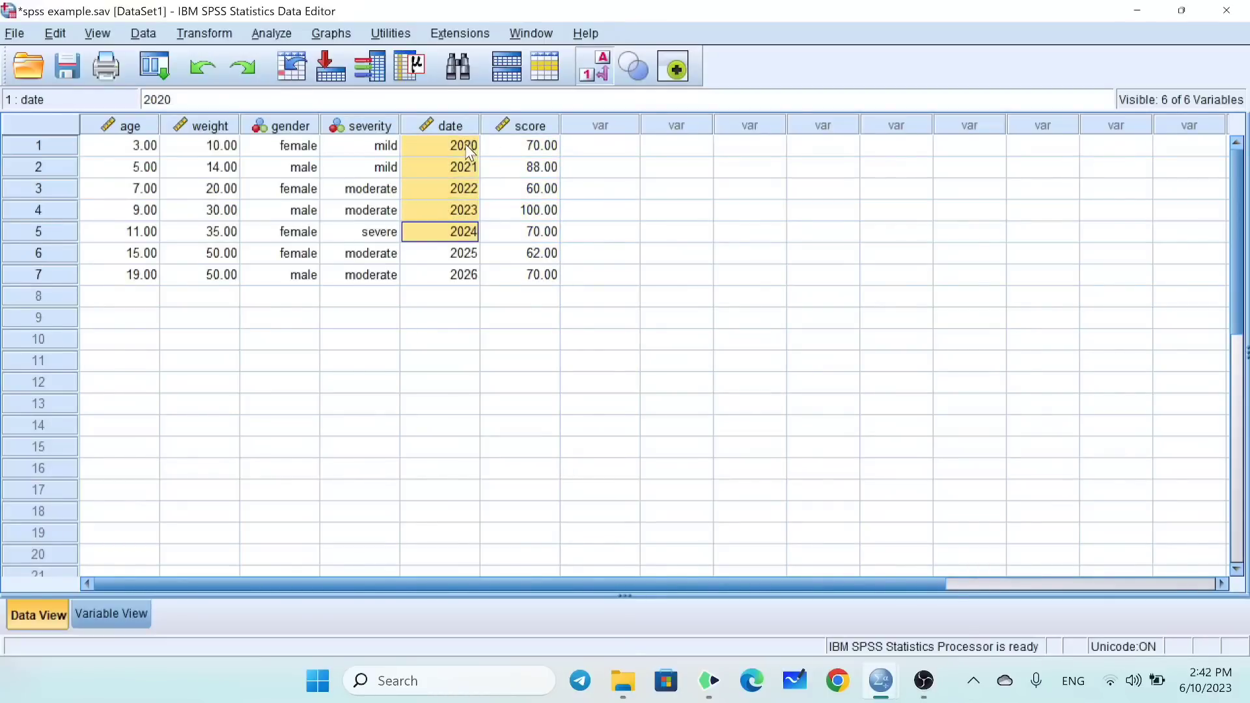
click(442, 168)
click(428, 194)
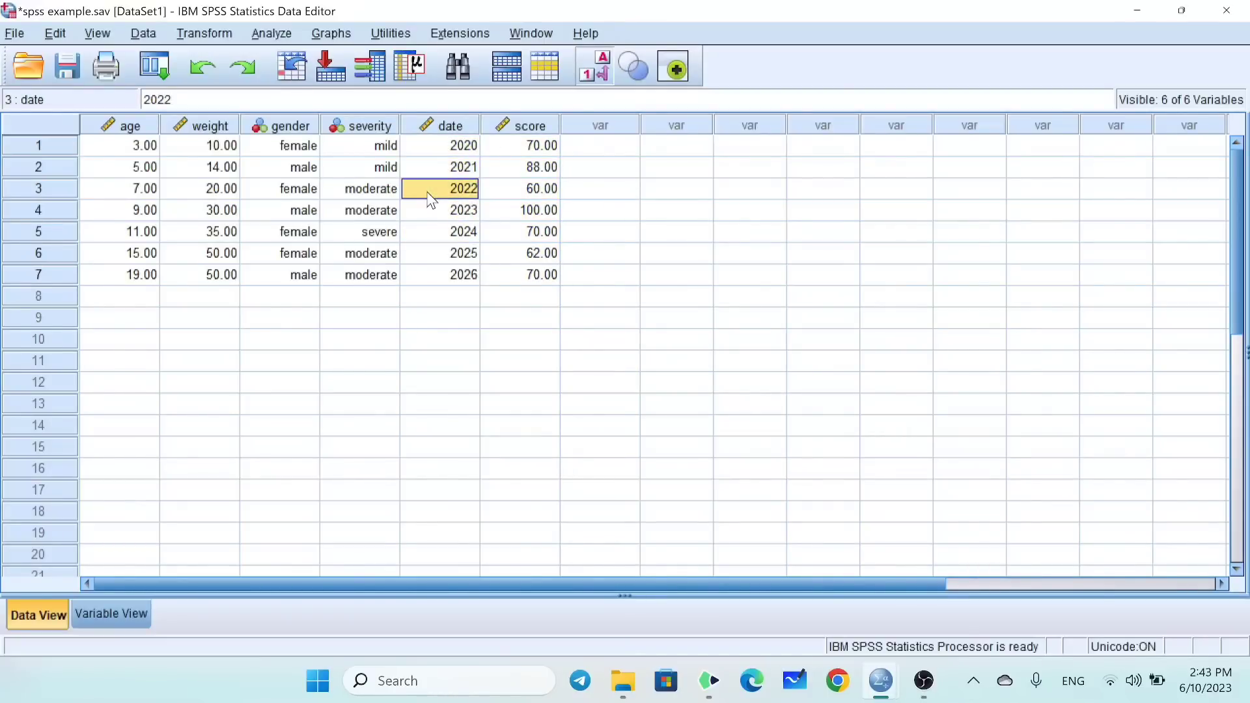
drag(433, 145, 417, 252)
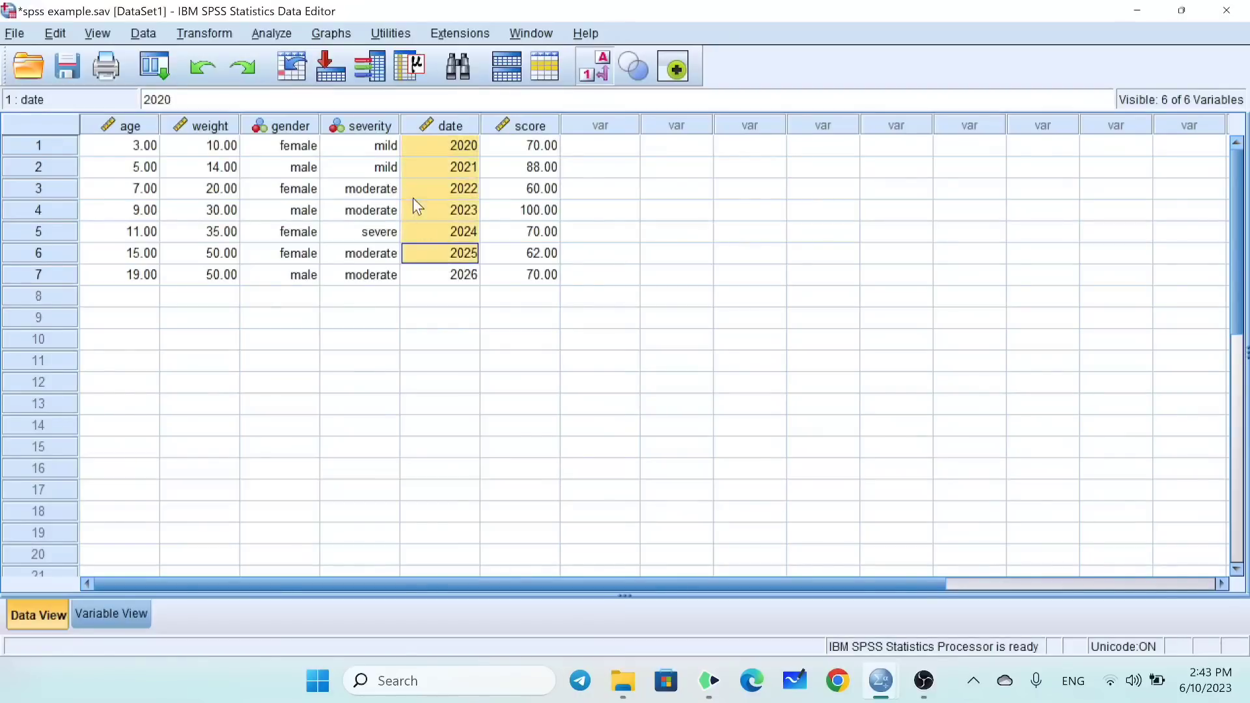
click(377, 150)
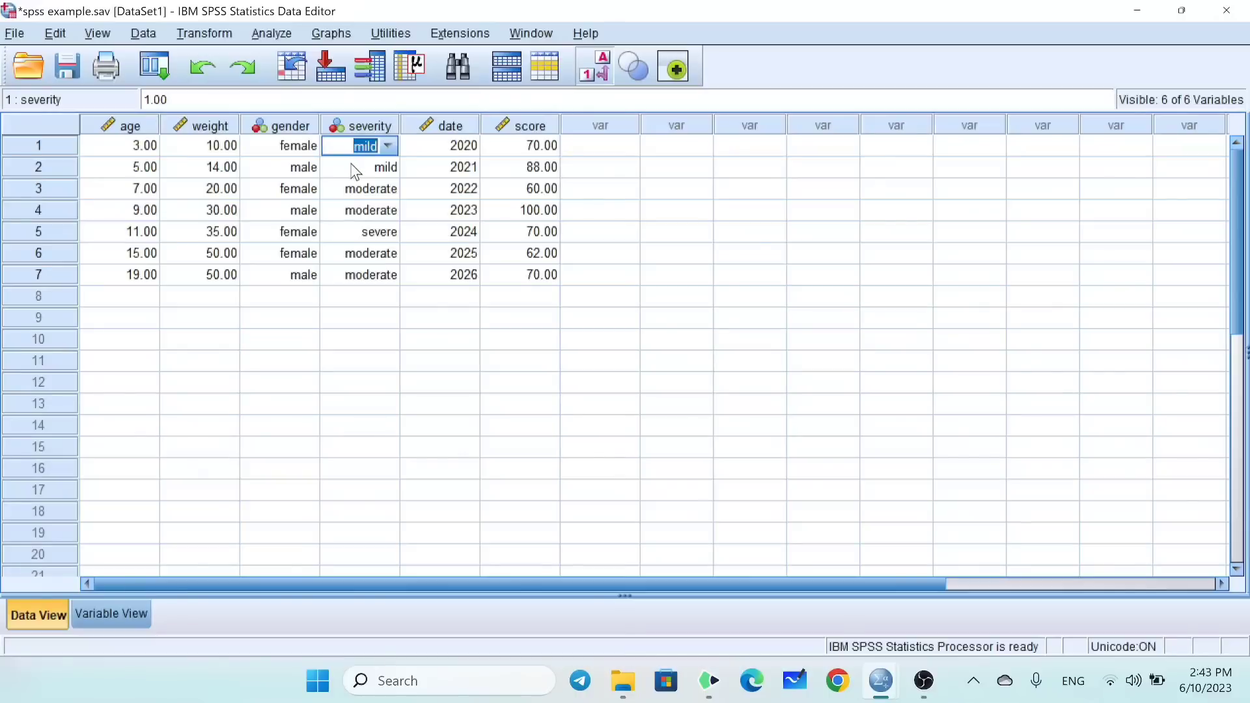
click(354, 168)
click(359, 194)
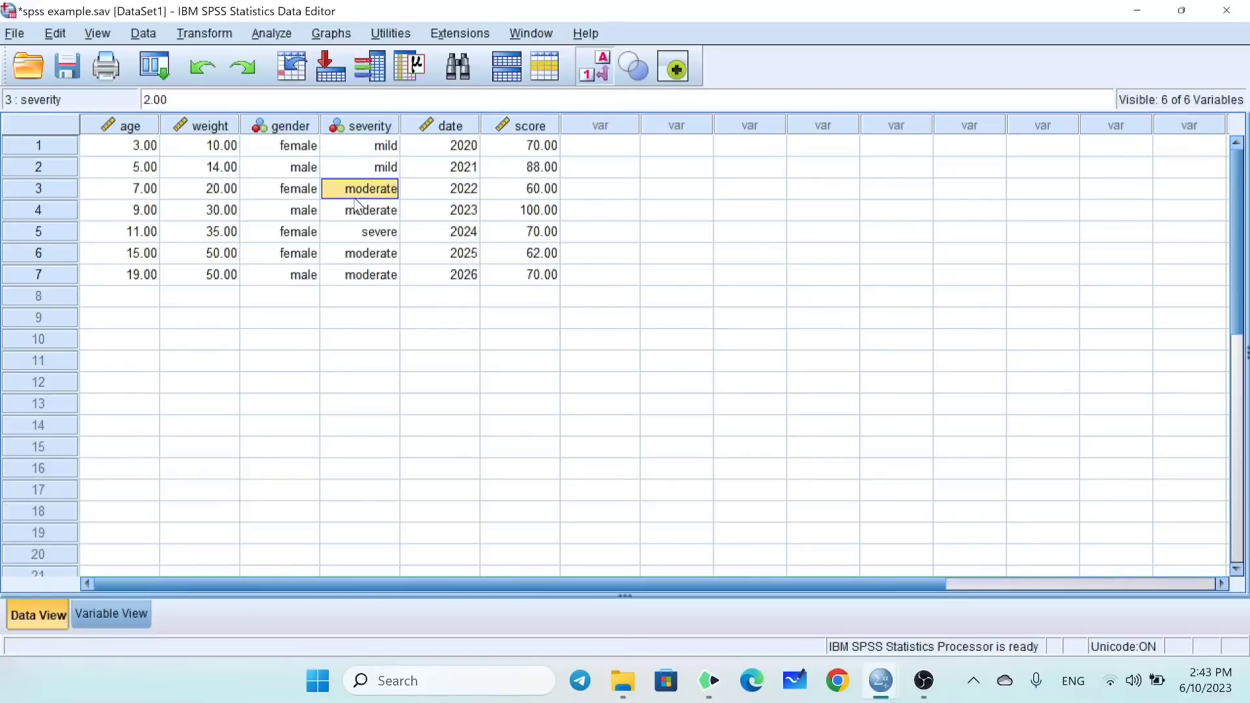
click(358, 212)
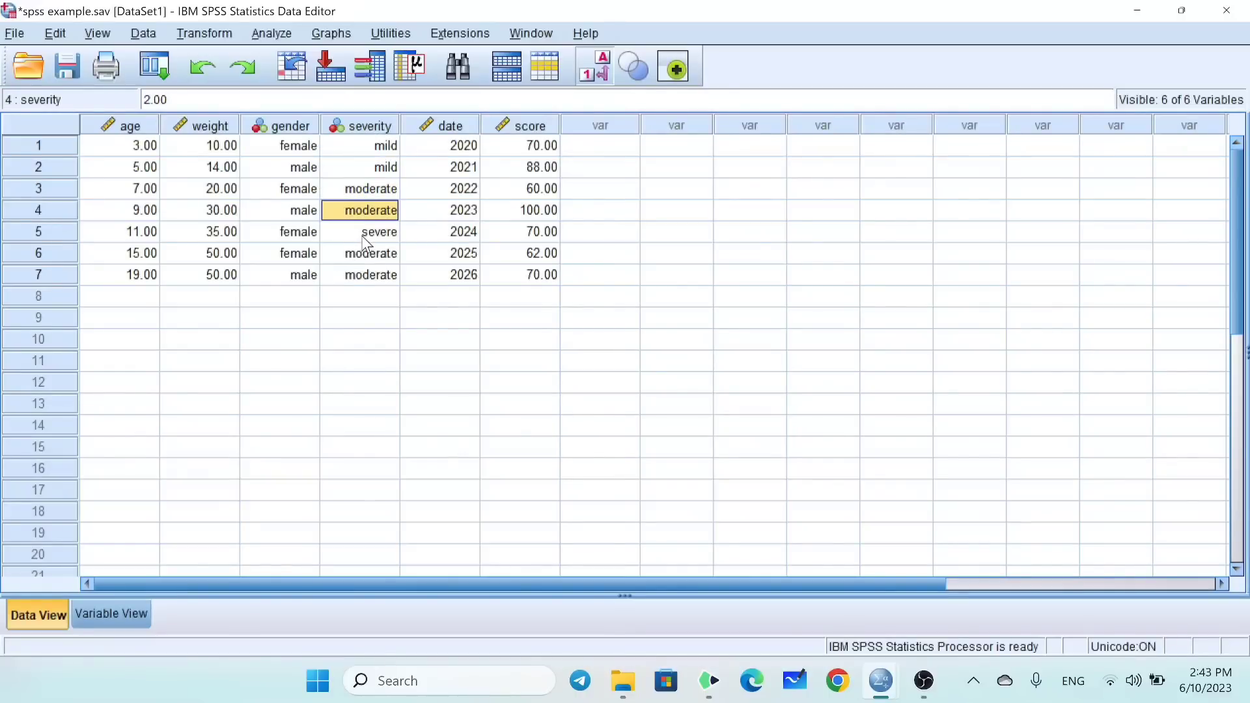
click(363, 239)
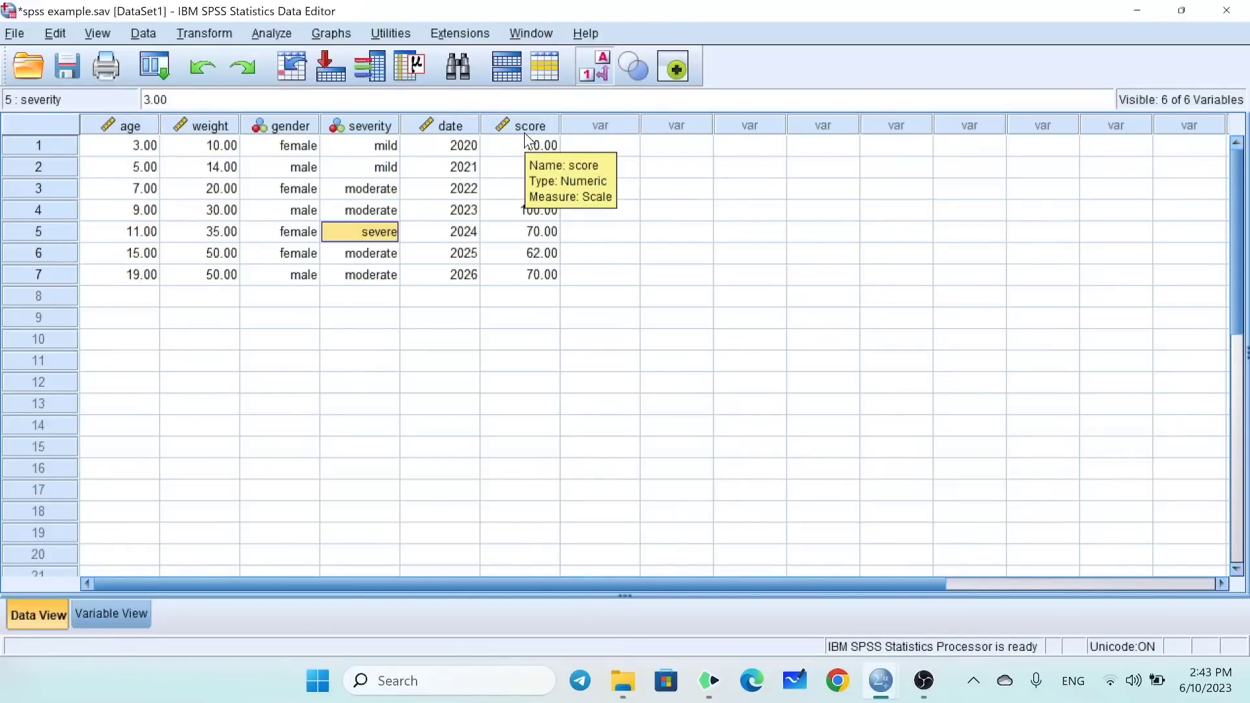
Step: Start defining a legacy clustered bar chart using summaries for groups of cases
click(332, 33)
mouse_move(419, 179)
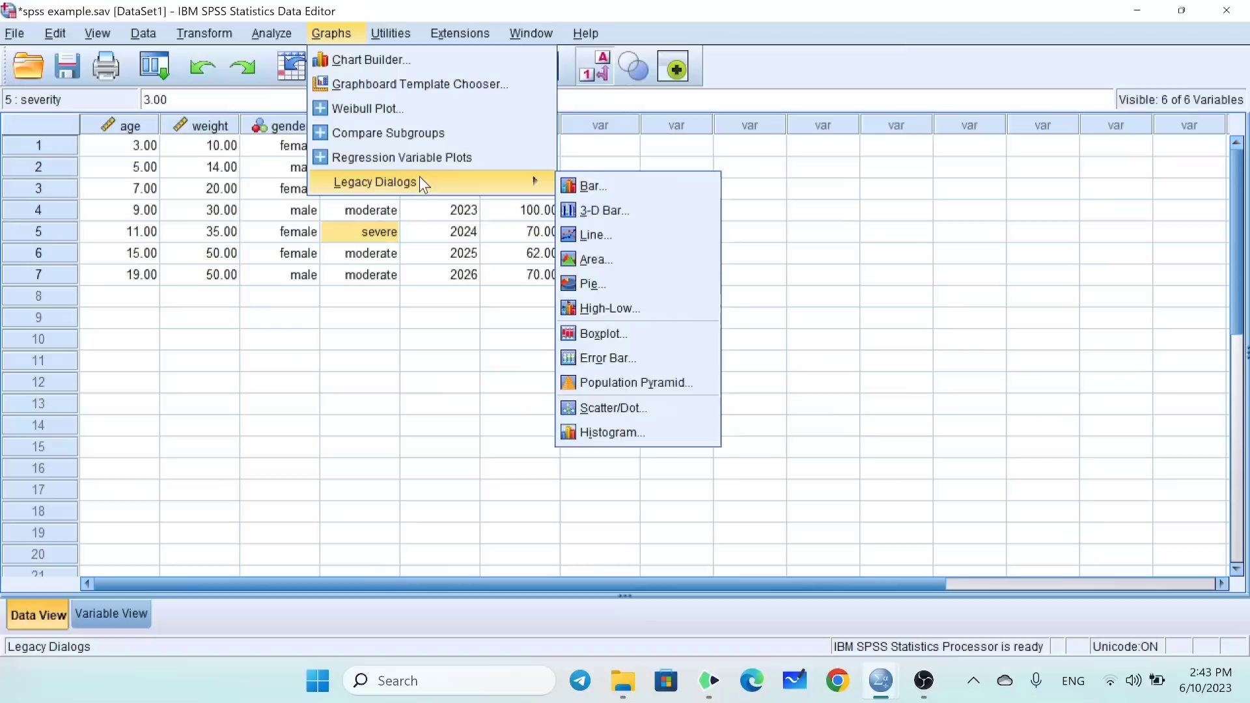
click(589, 185)
click(557, 264)
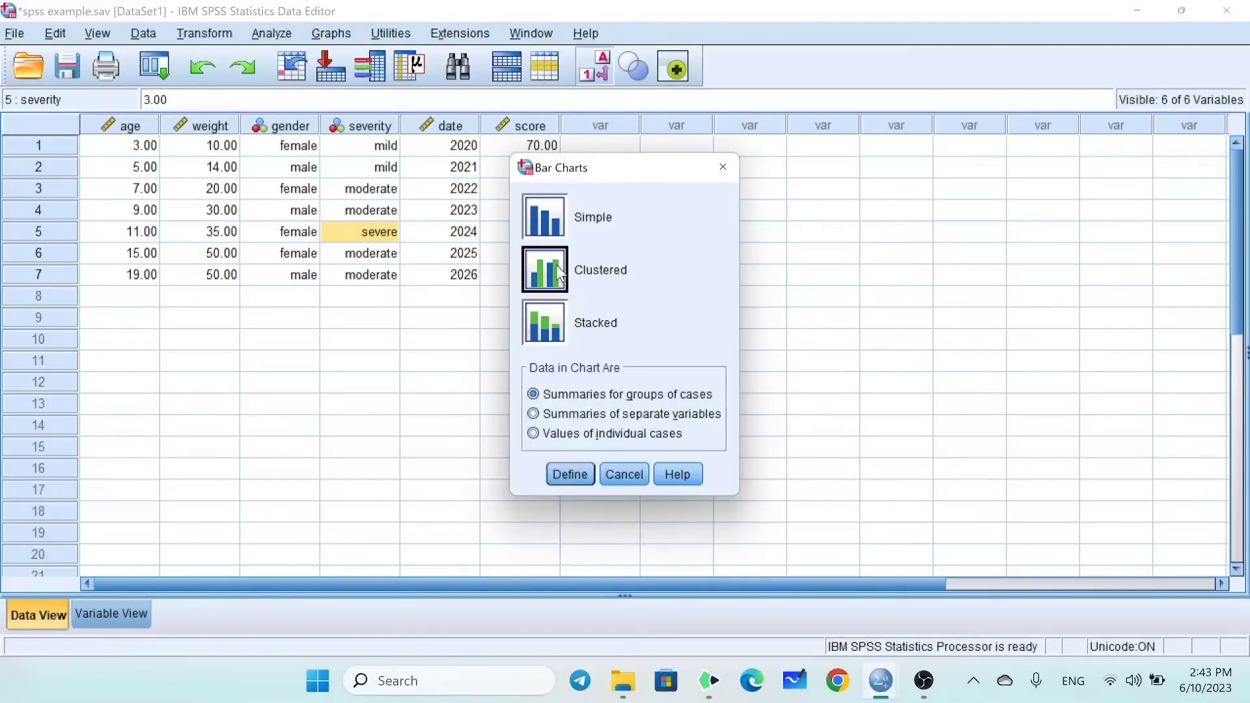
click(580, 478)
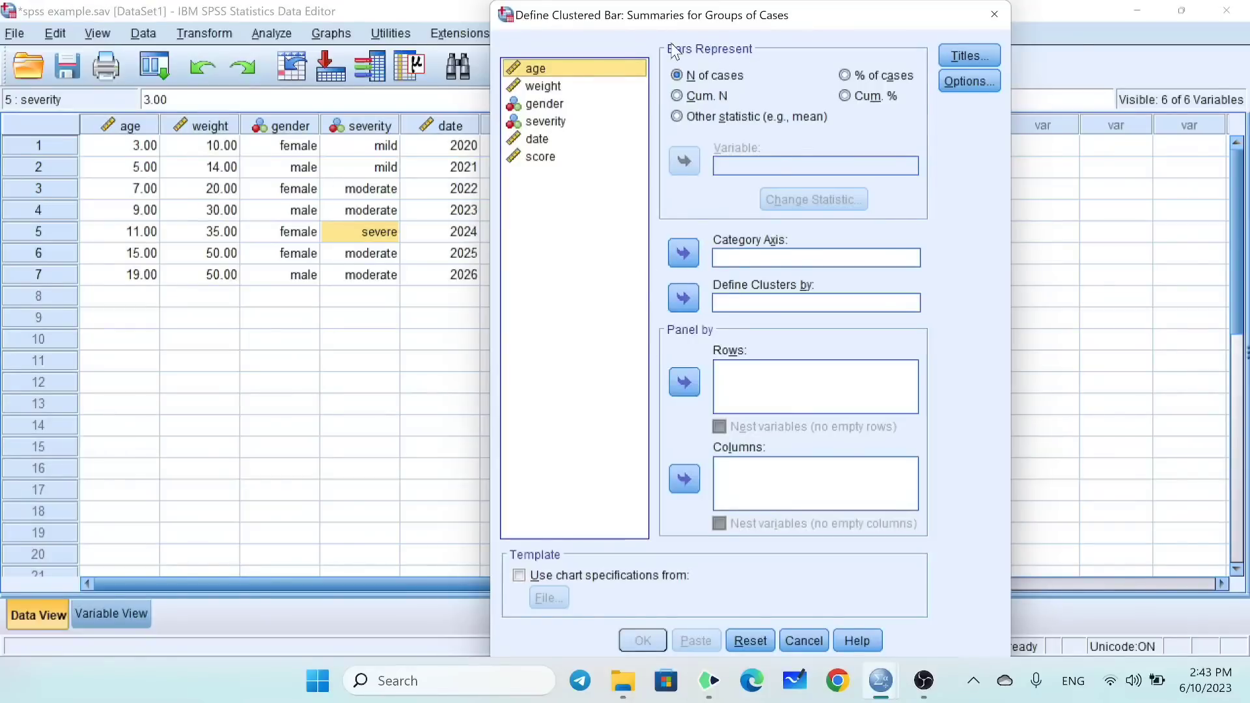
Step: Assign gender to the category axis, define clusters by severity, and generate the clustered bar chart
click(548, 104)
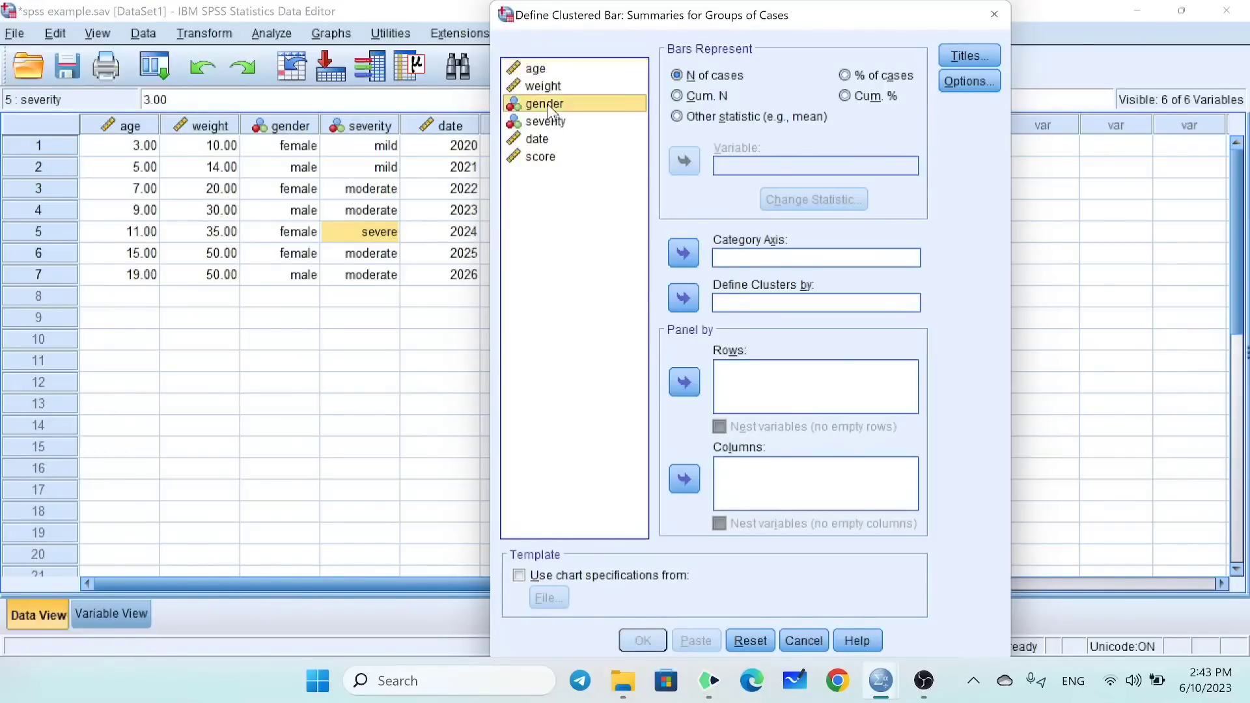
click(680, 262)
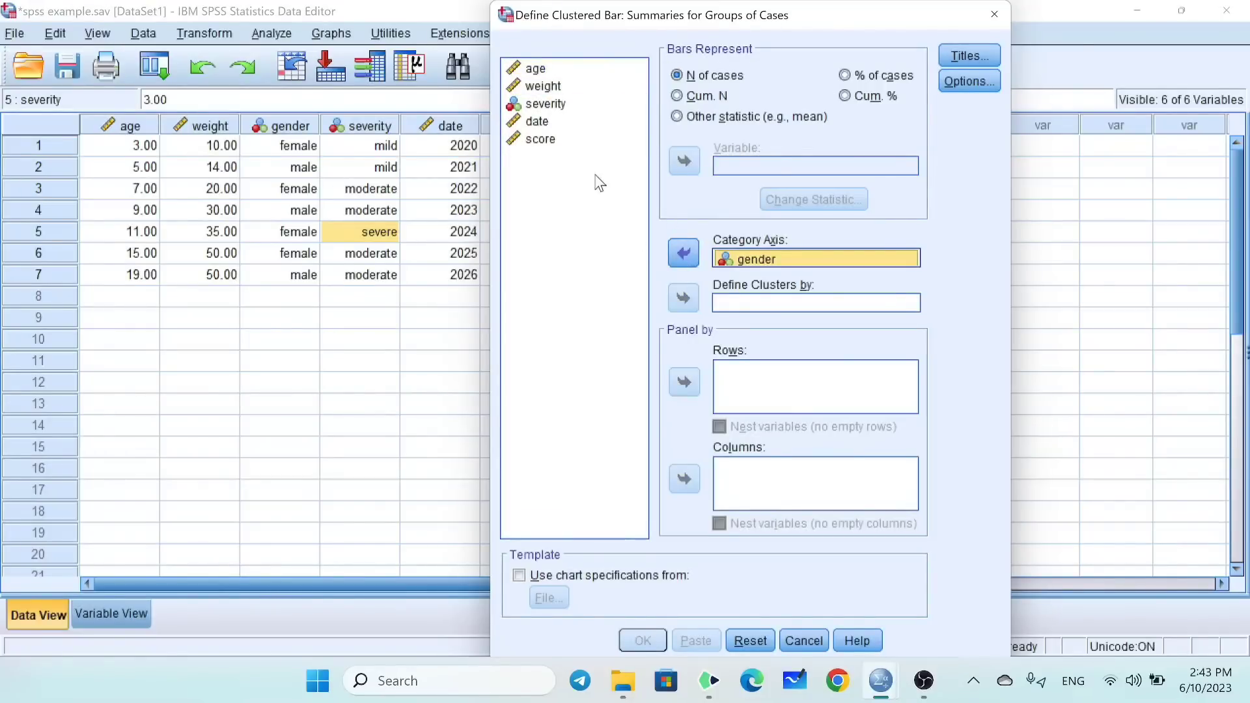
click(547, 104)
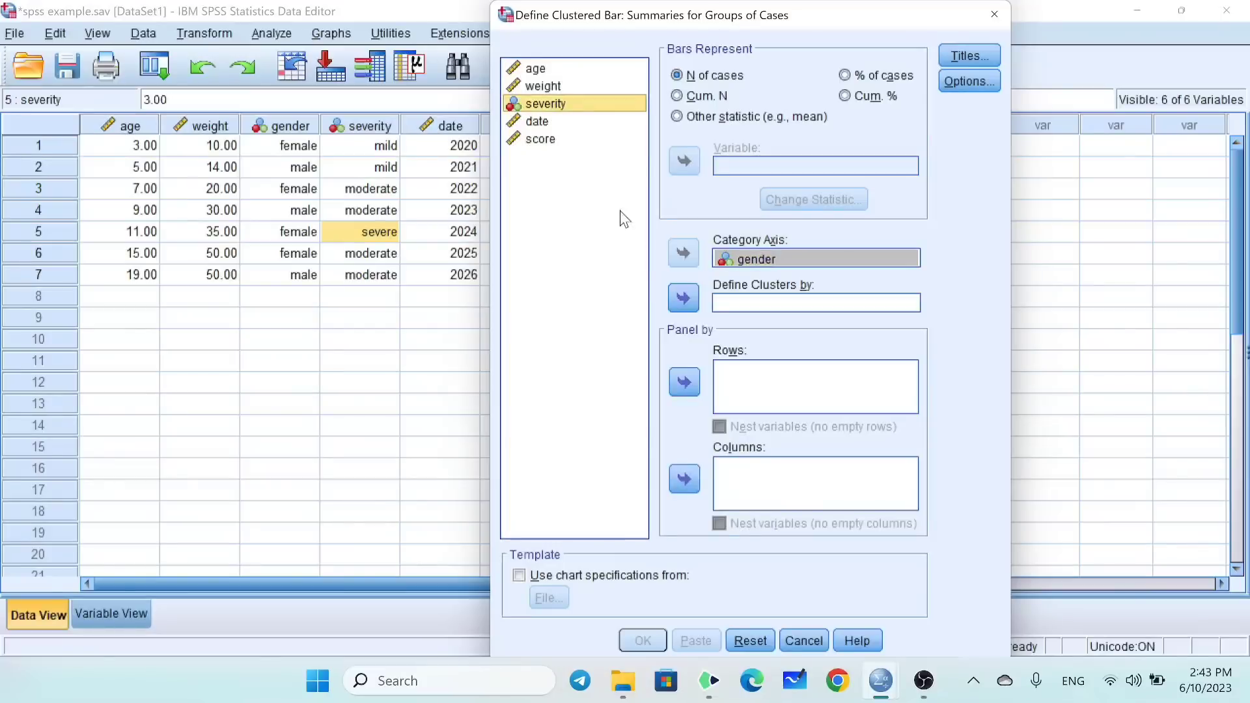
click(677, 300)
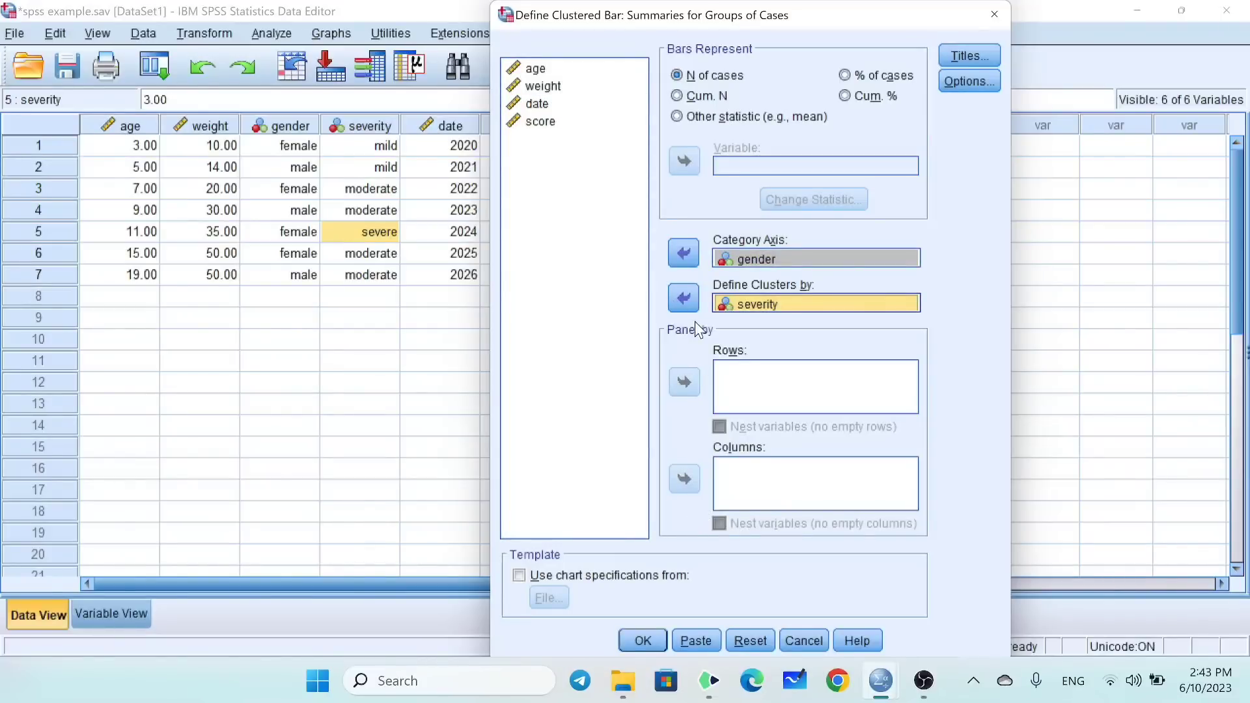
click(652, 640)
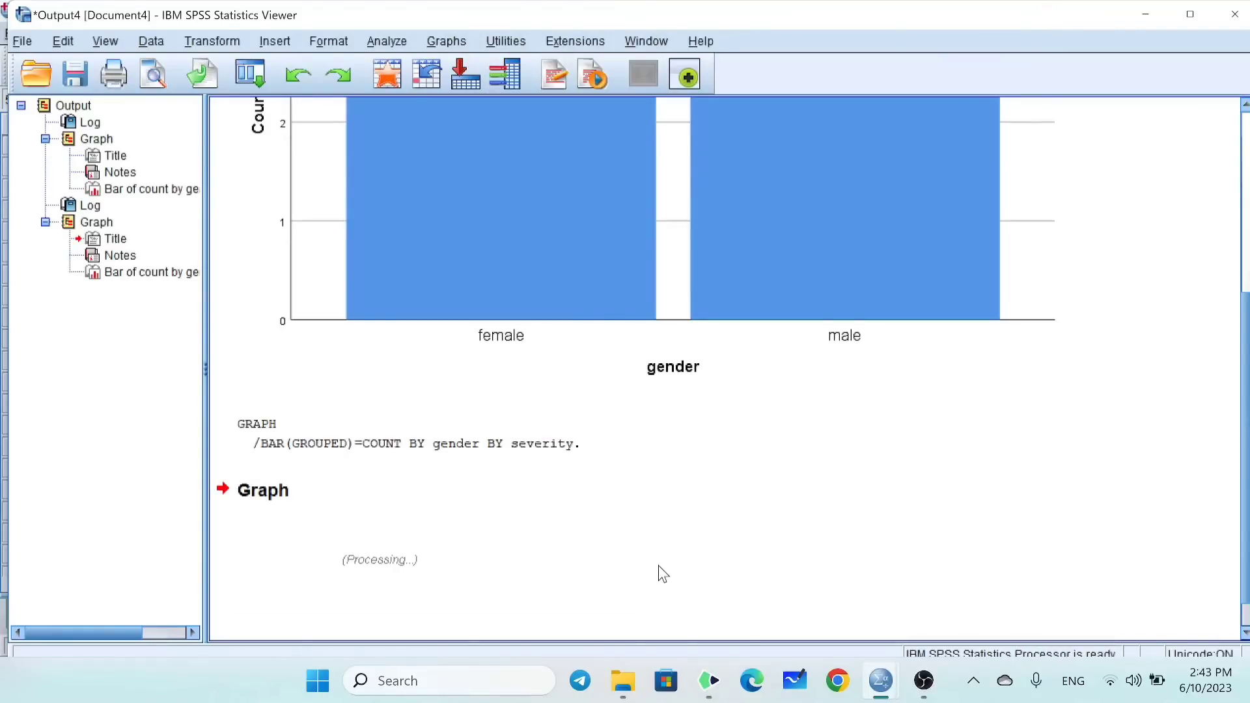
Step: View the whole gender-by-severity chart in the output, and close the output window
scroll(615, 509, up, 3)
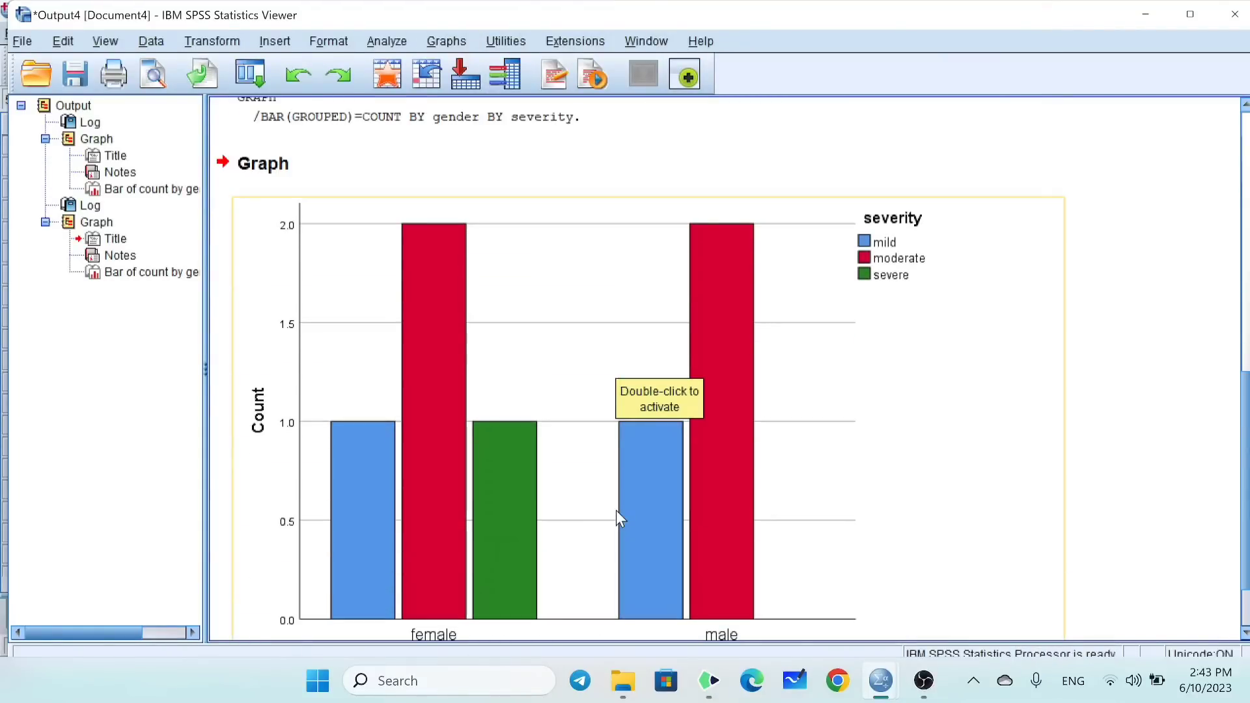
scroll(619, 513, down, 3)
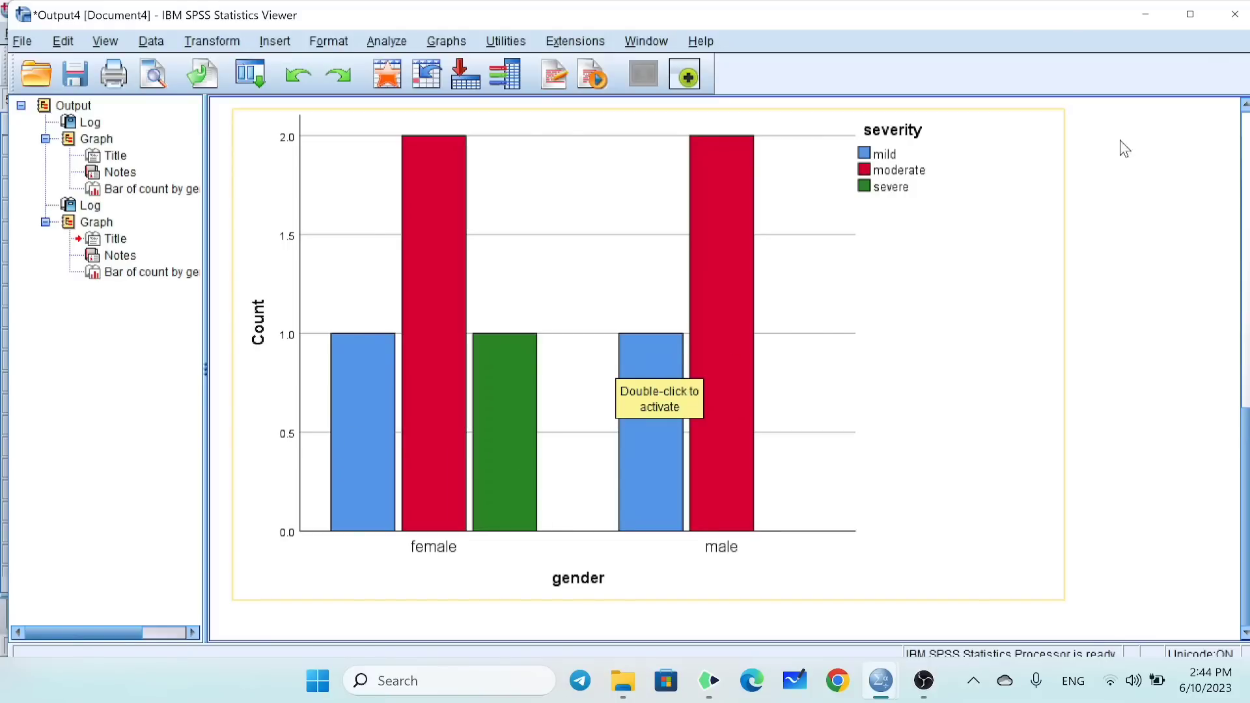
click(1235, 15)
click(629, 366)
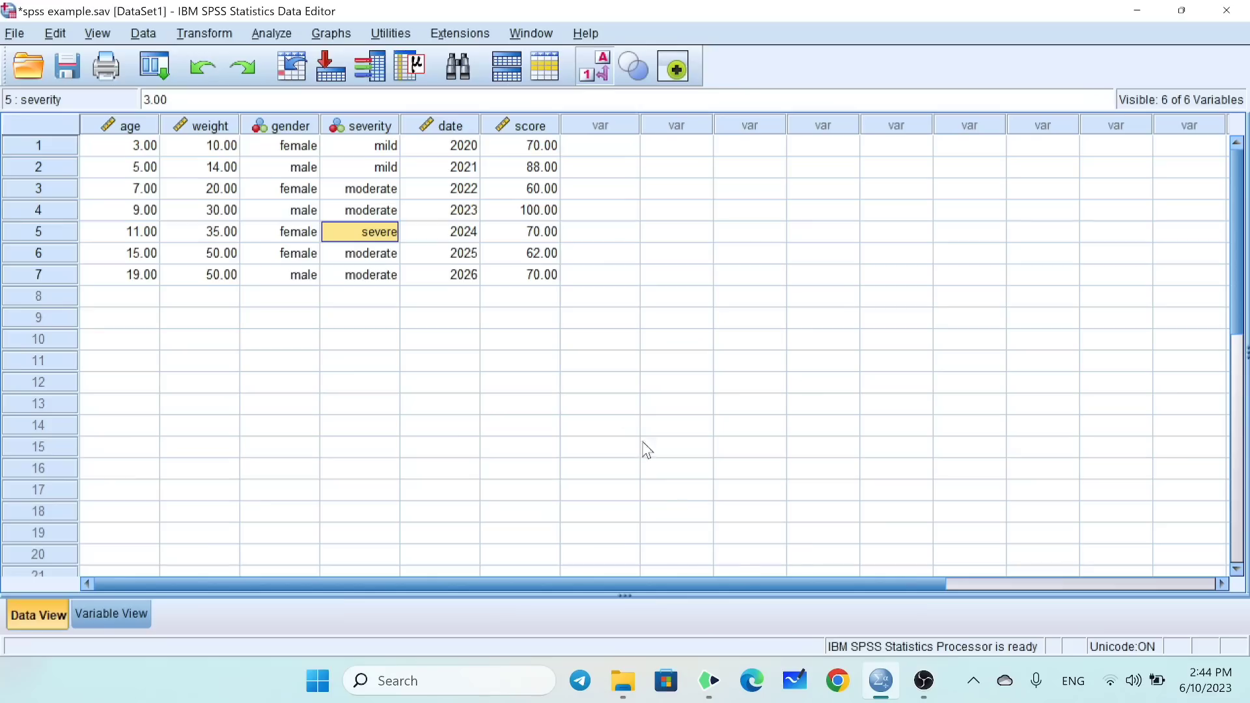
Step: Switch to the PDF viewer to reread the Multiple Bar Chart slide's instructions, and return to the SPSS data
click(709, 681)
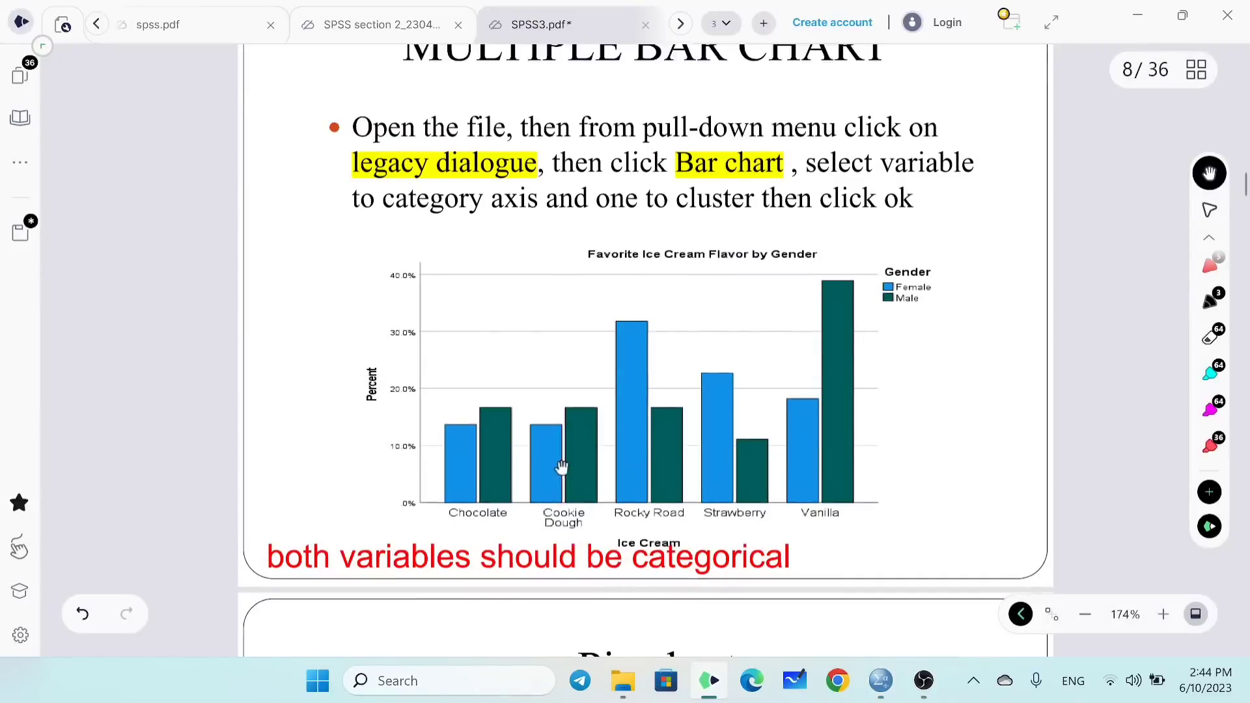
scroll(561, 467, up, 3)
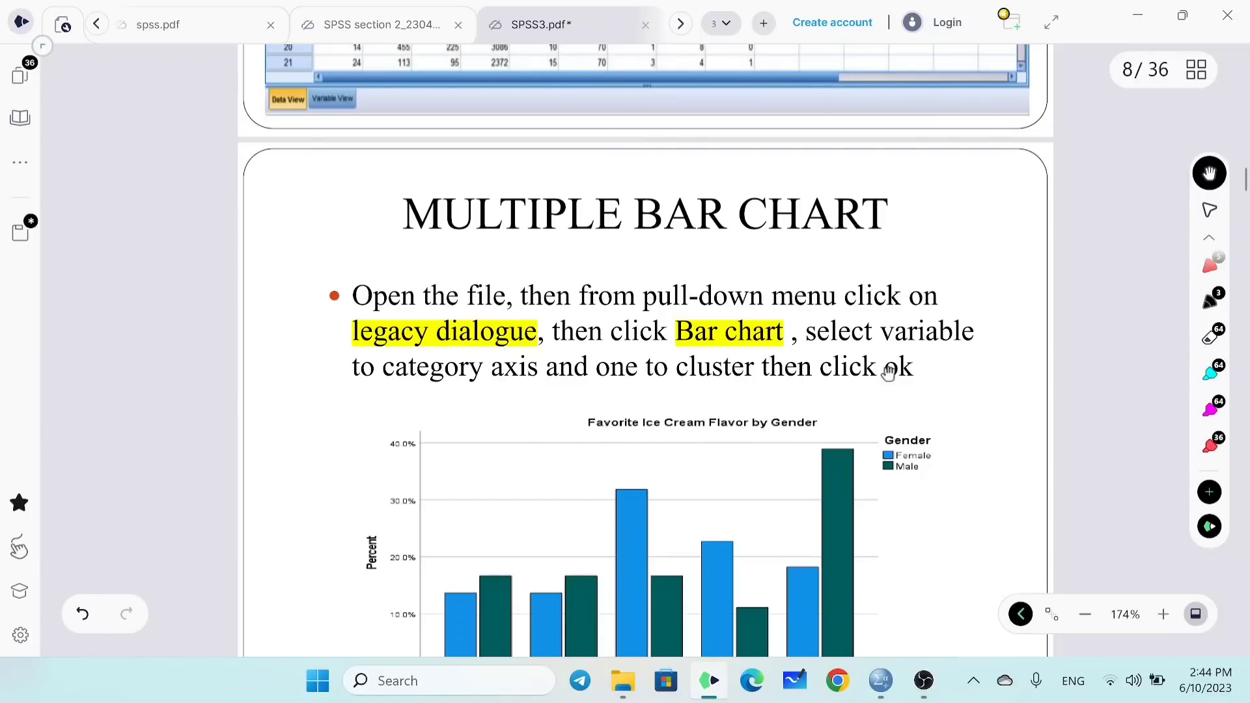
click(880, 680)
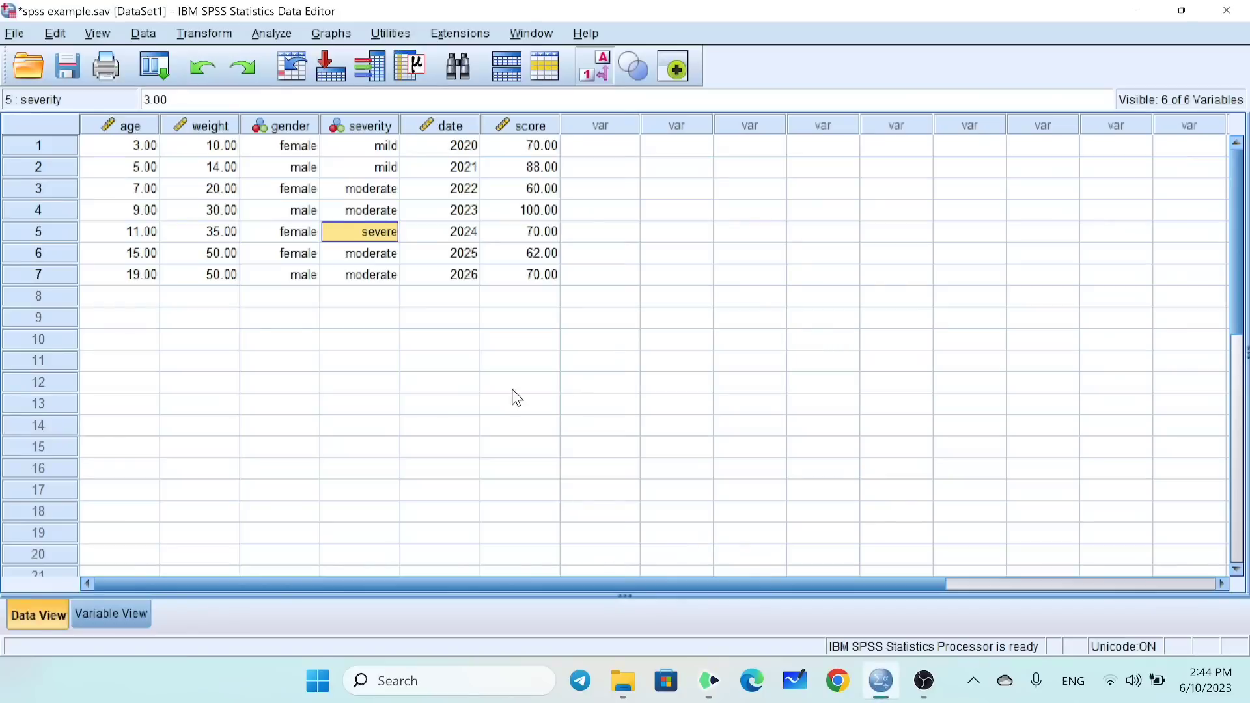
click(311, 126)
click(418, 403)
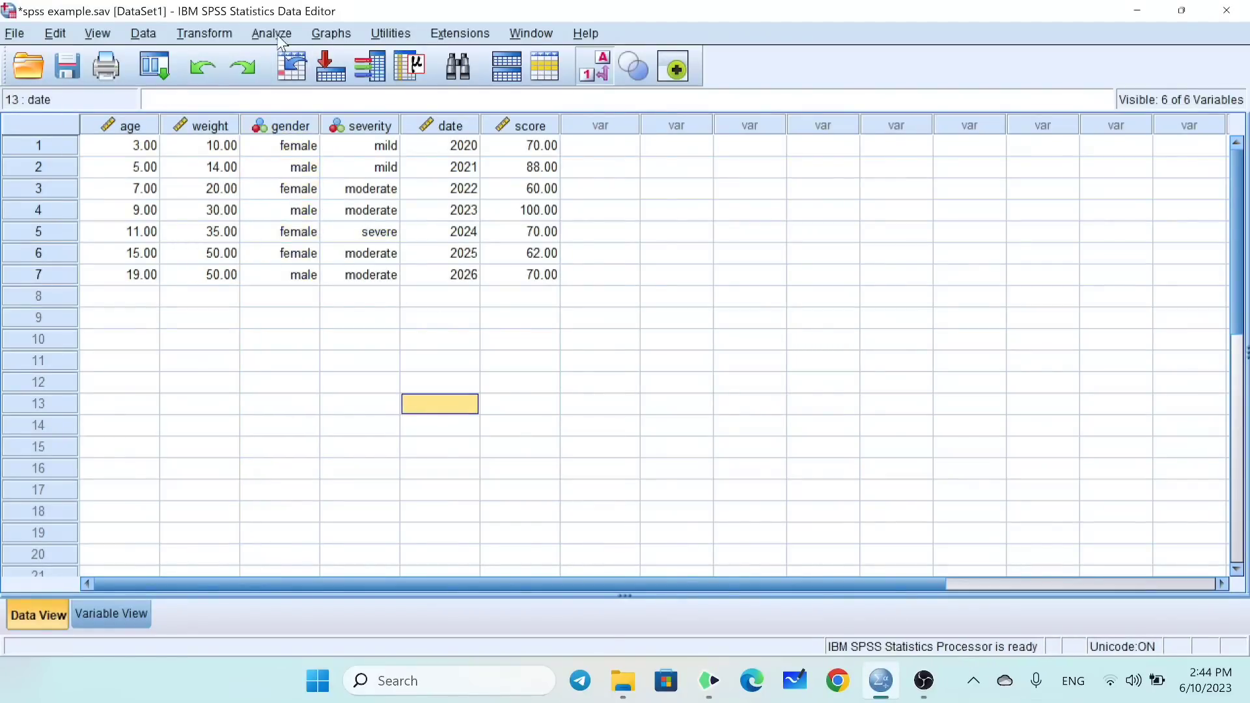
Step: Reopen the legacy clustered bar chart definition to review its category axis and cluster variables
click(345, 35)
mouse_move(474, 178)
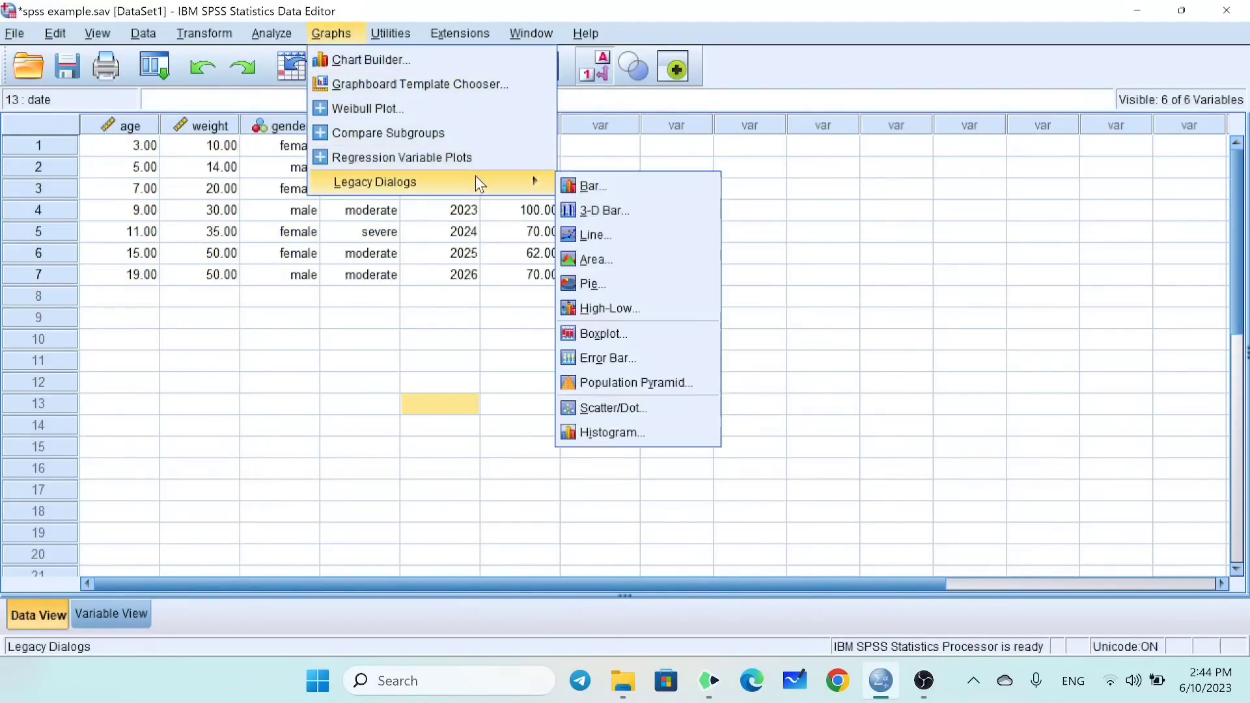
click(569, 190)
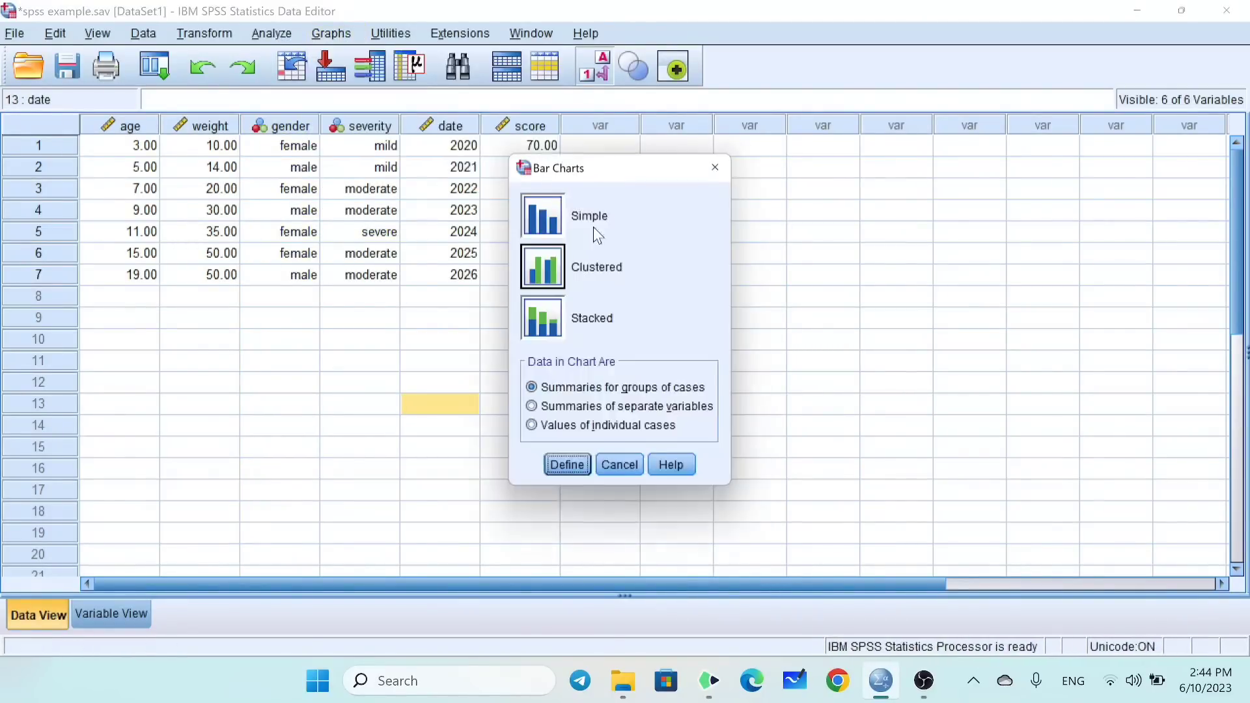
click(569, 475)
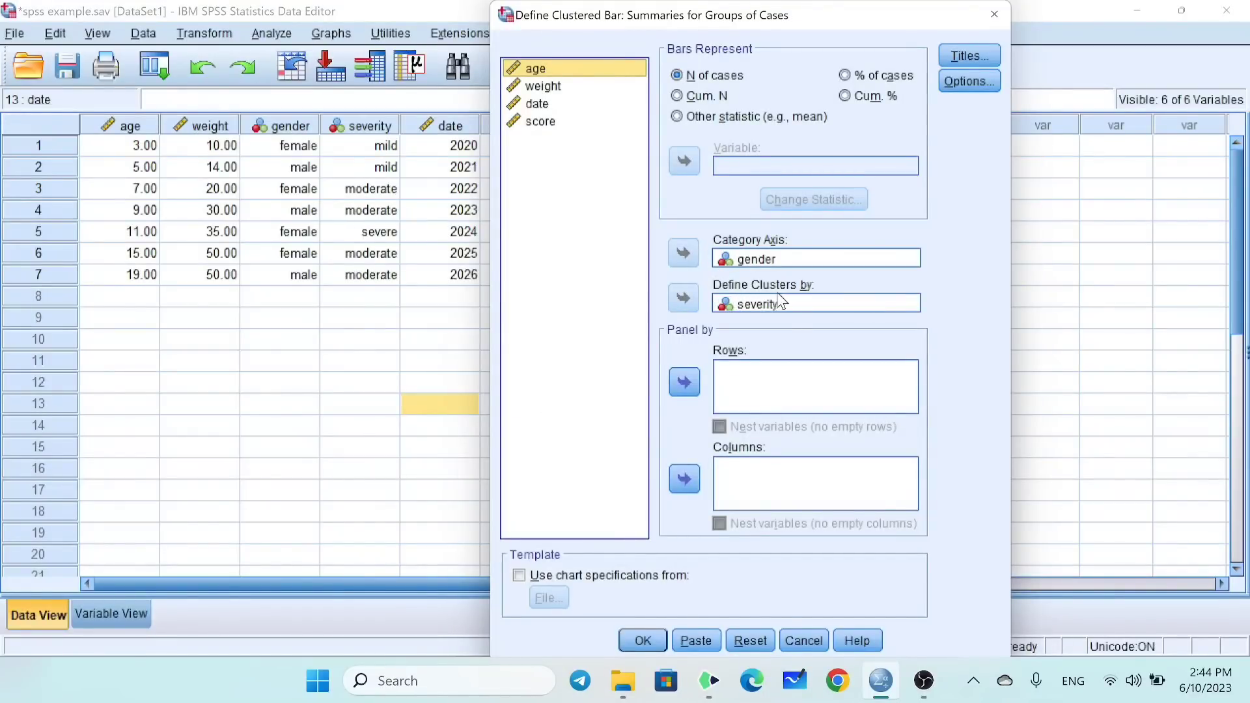
Step: Switch to the PDF viewer and highlight "category axis" and "cluster" in magenta on the Multiple Bar Chart slide
click(710, 680)
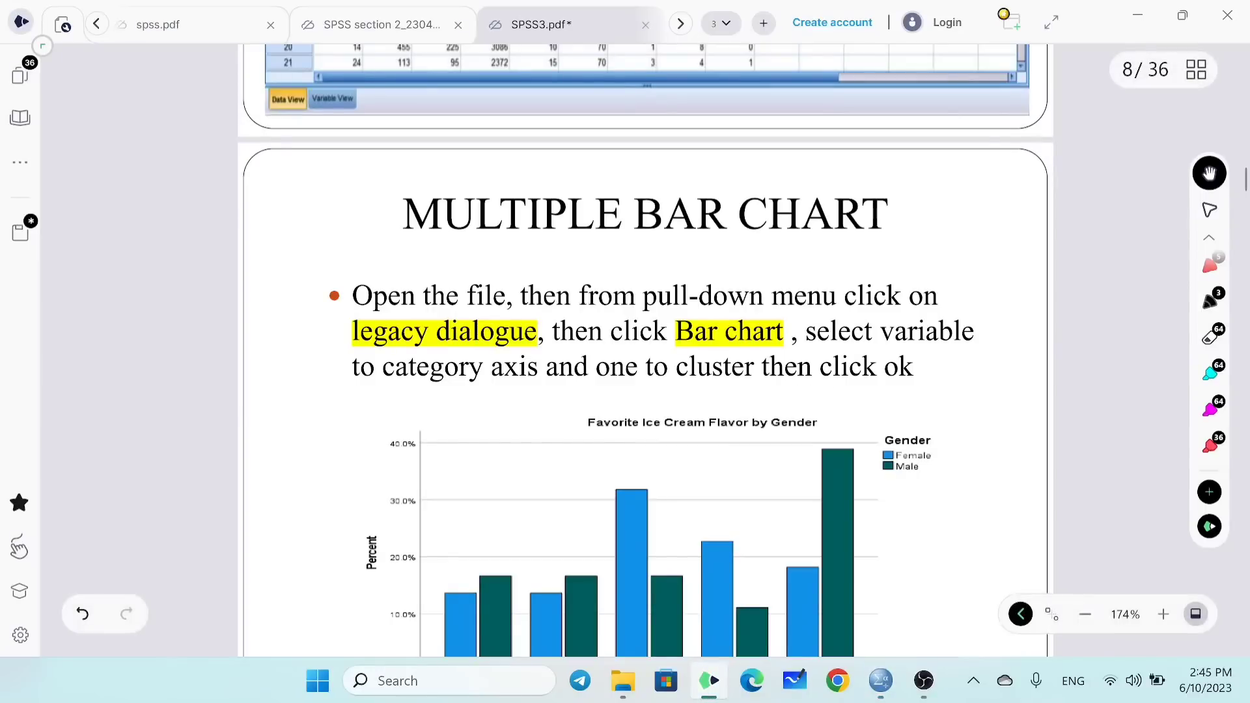
click(1211, 408)
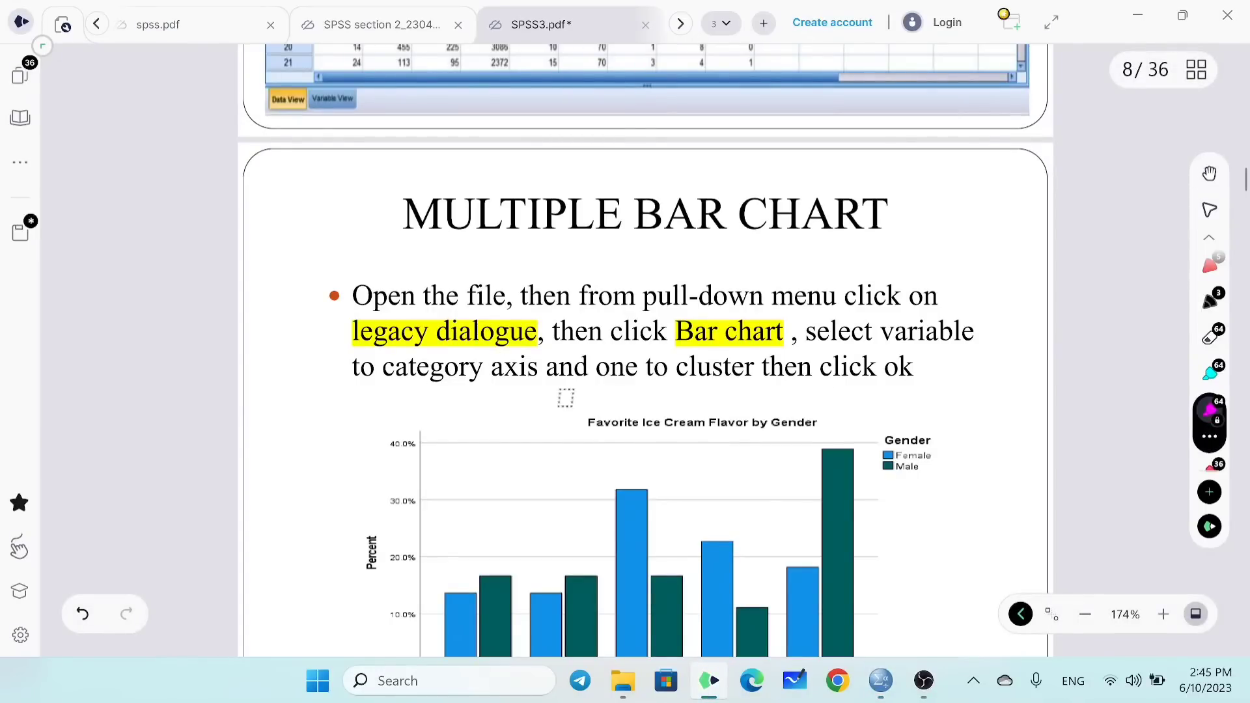
drag(390, 369, 541, 371)
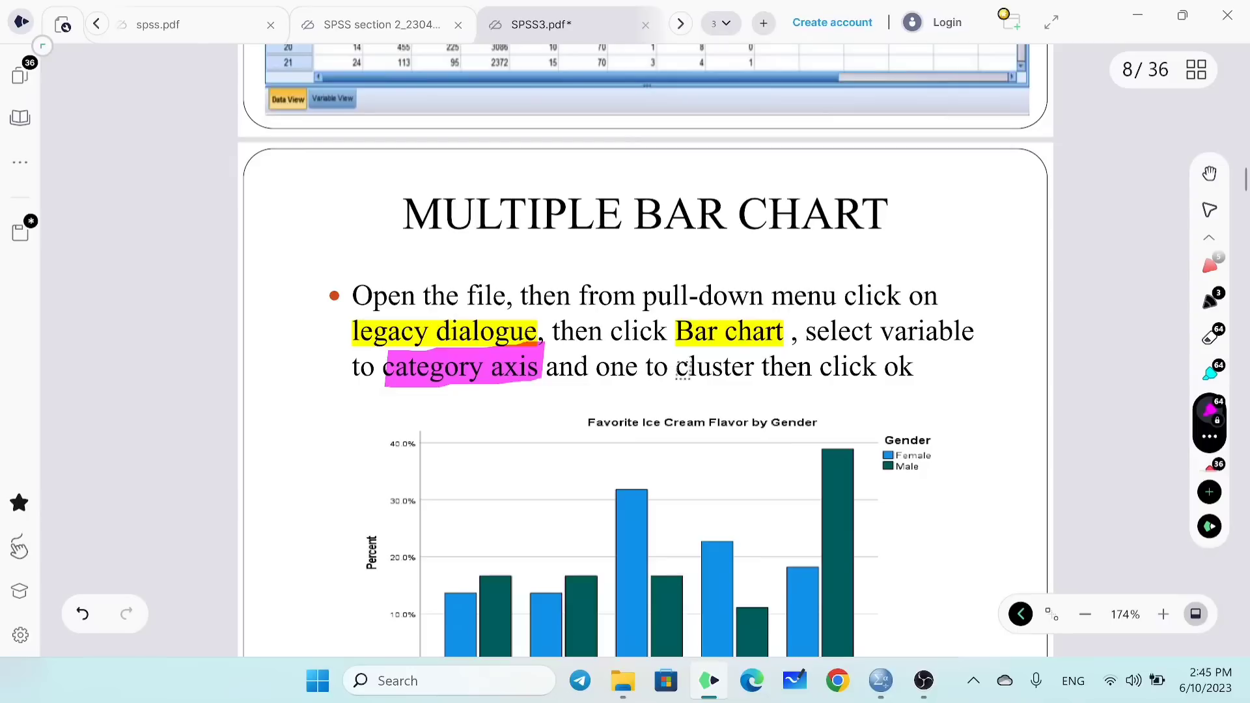
drag(677, 369, 754, 370)
scroll(752, 391, down, 1)
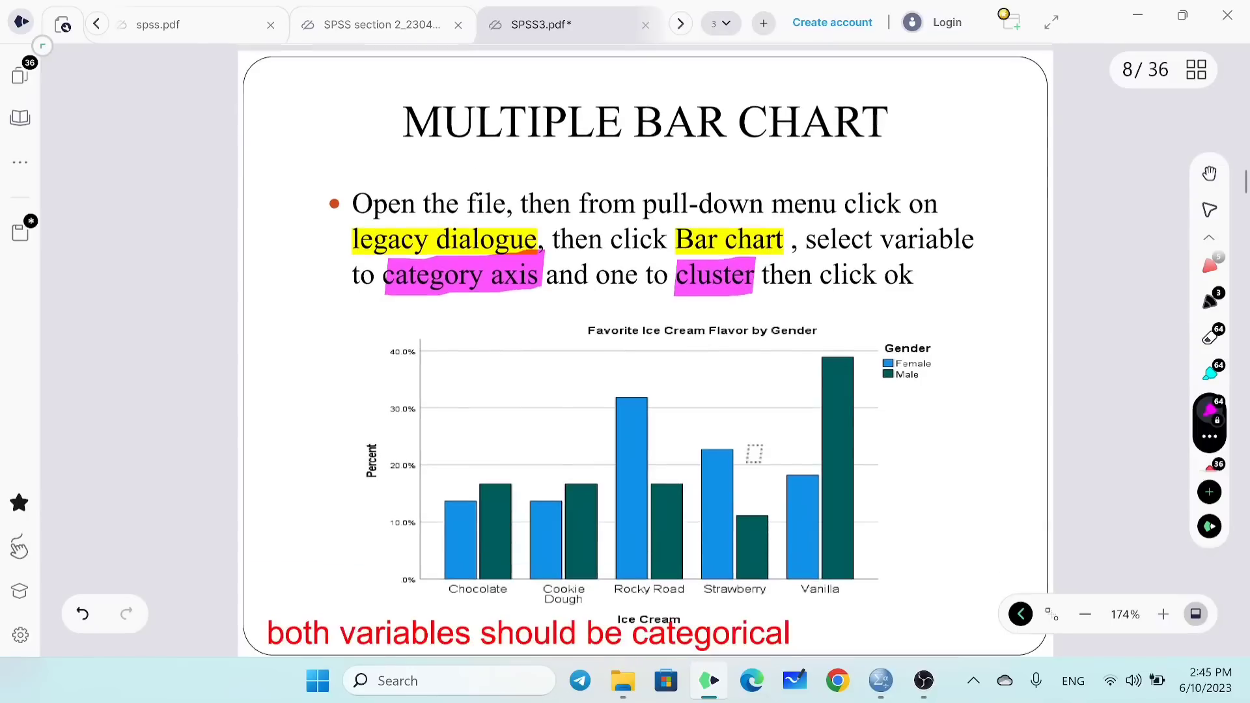
Step: Return to SPSS, close the clustered bar definition without generating a chart, and switch back to the PDF viewer
click(880, 680)
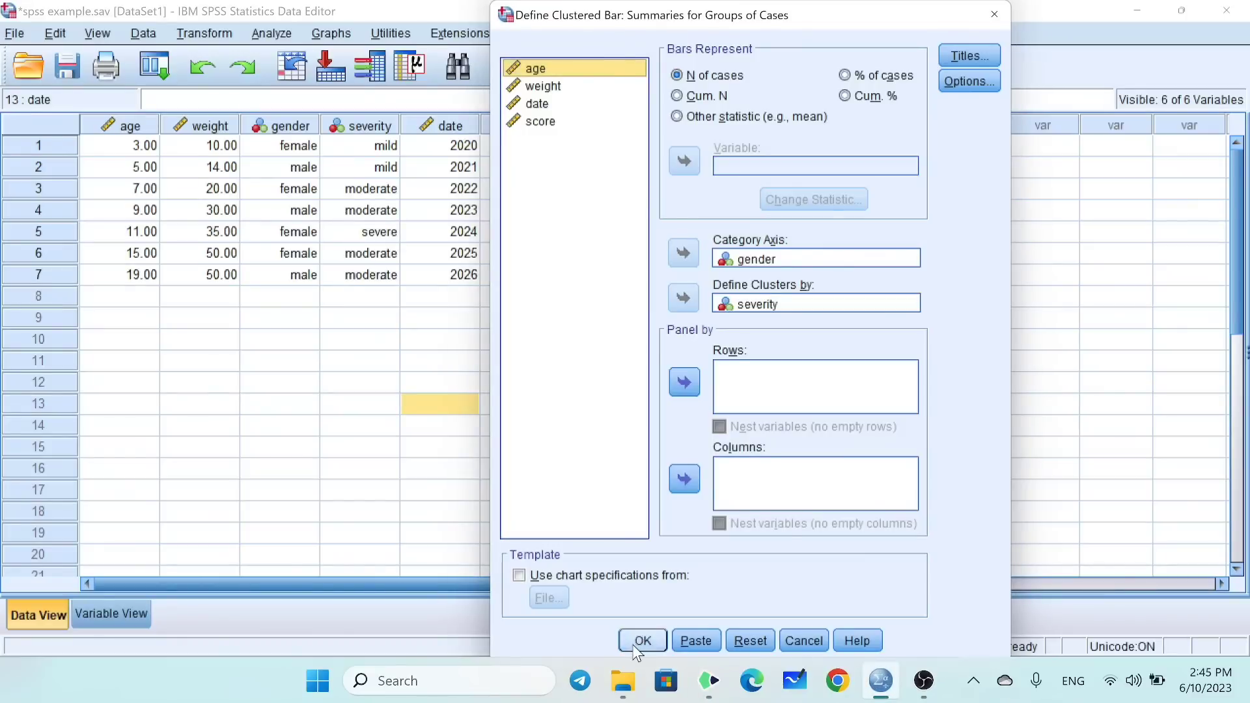
click(992, 14)
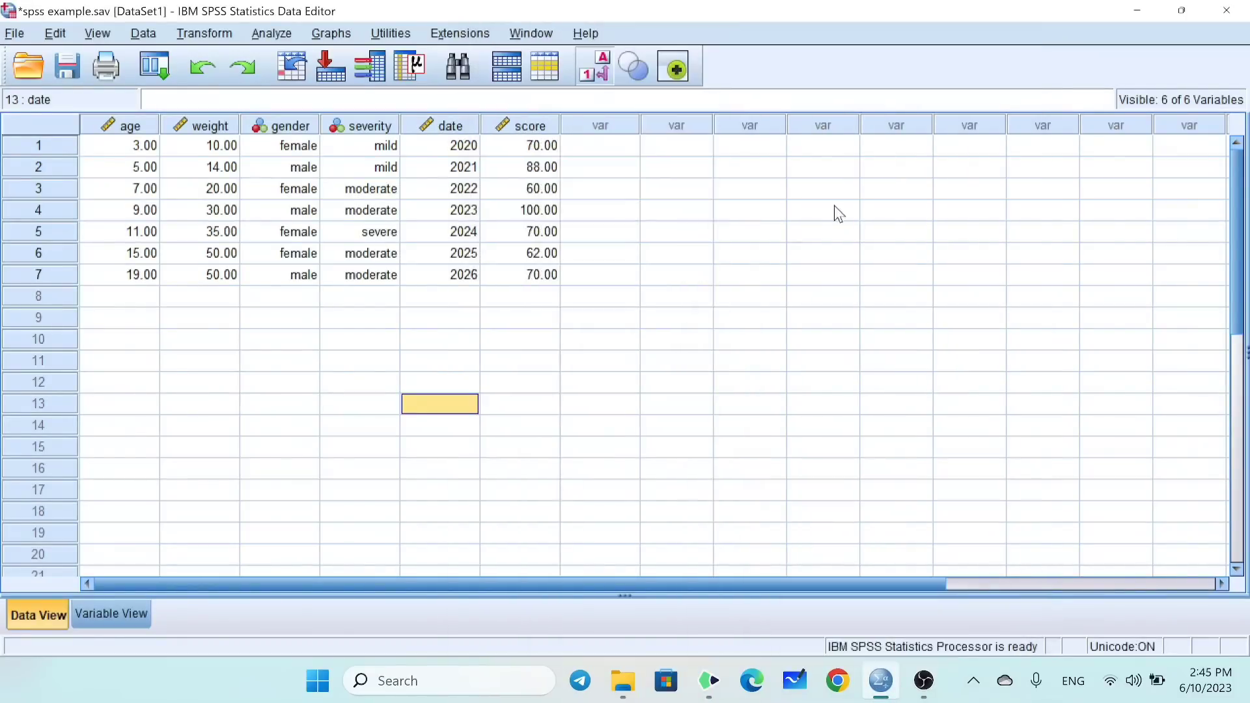
click(708, 681)
Step: On the first Pie charts slide, circle "proportions" and underline "severity of disease", "100%" and "should be clearly" with the red pen
scroll(446, 450, down, 5)
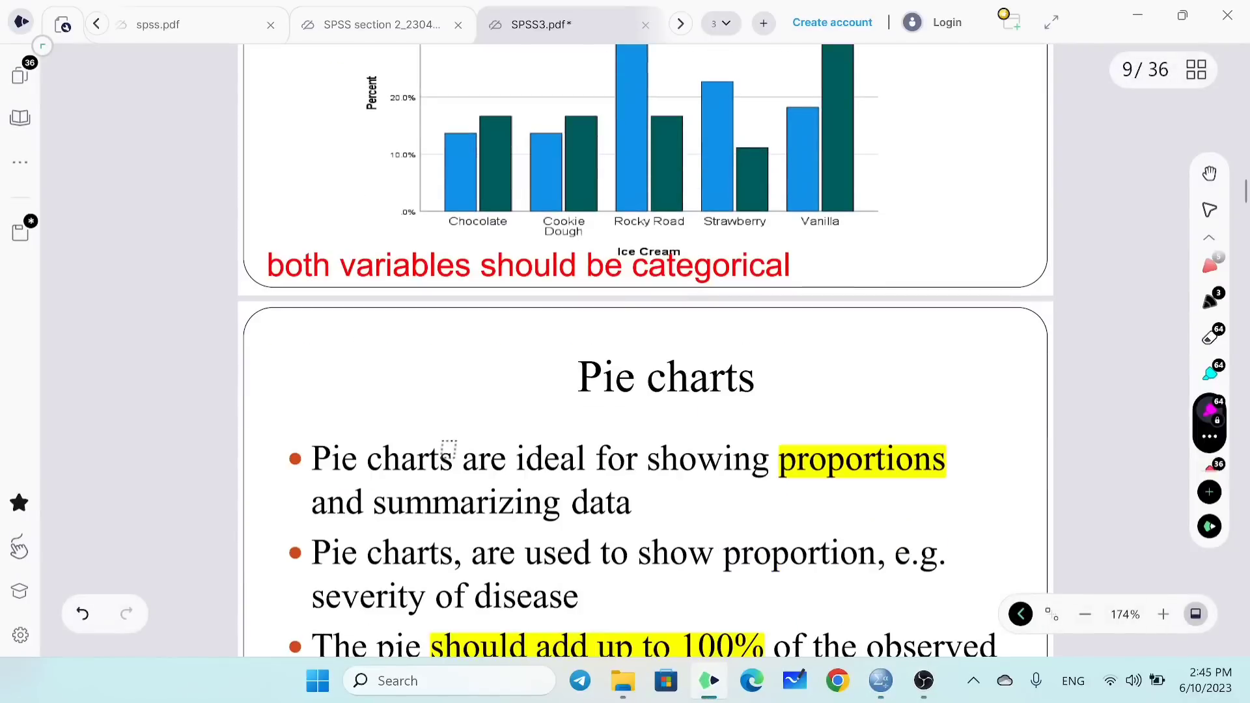
scroll(446, 446, up, 2)
scroll(446, 446, down, 3)
scroll(446, 446, up, 10)
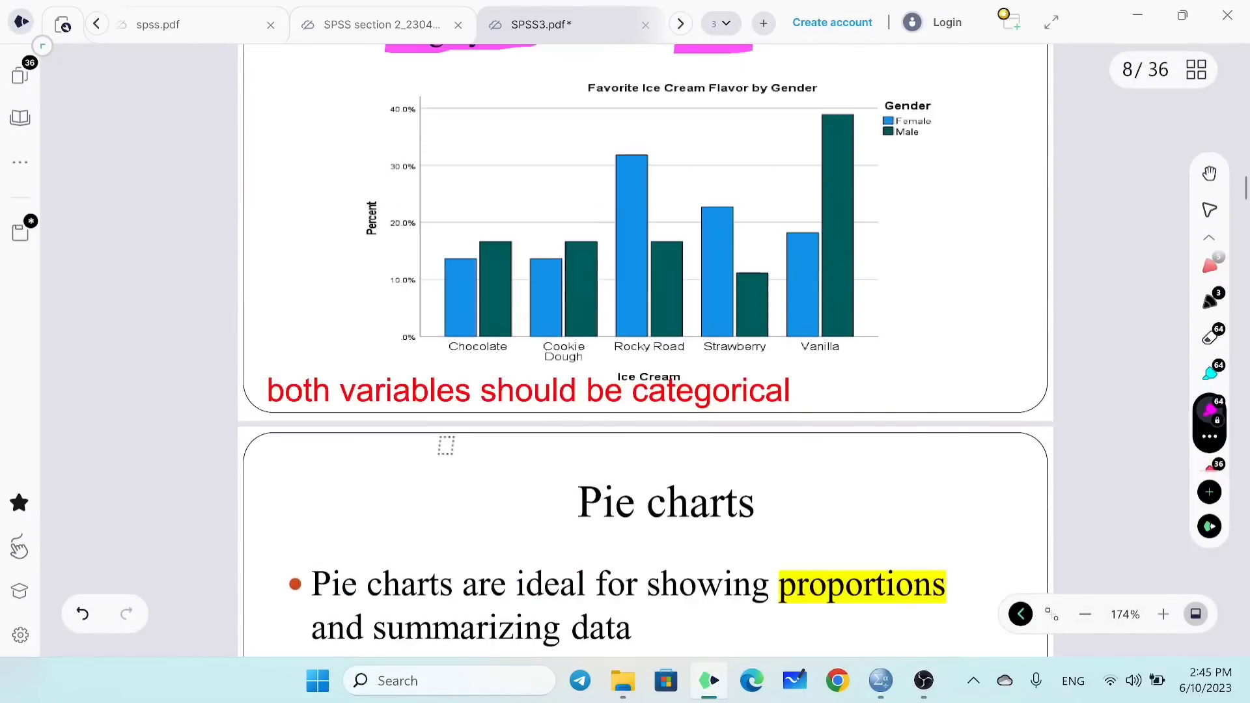
scroll(446, 446, down, 7)
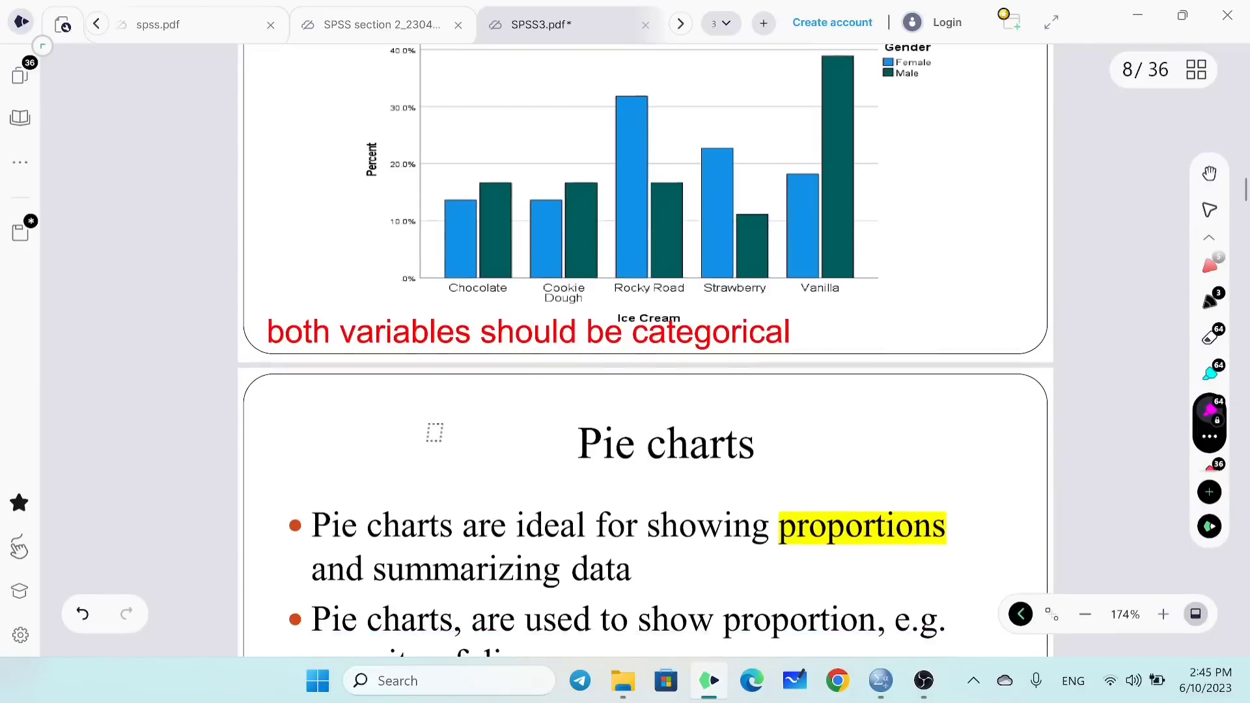
scroll(435, 431, down, 2)
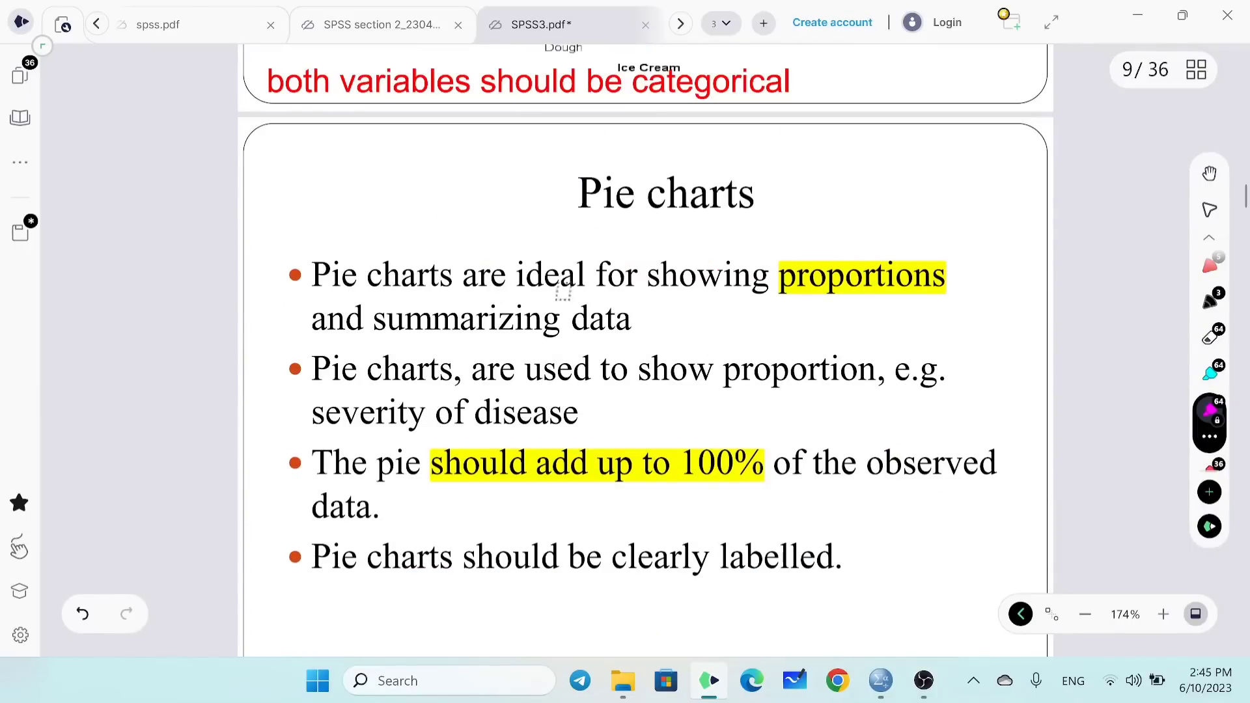
click(1210, 264)
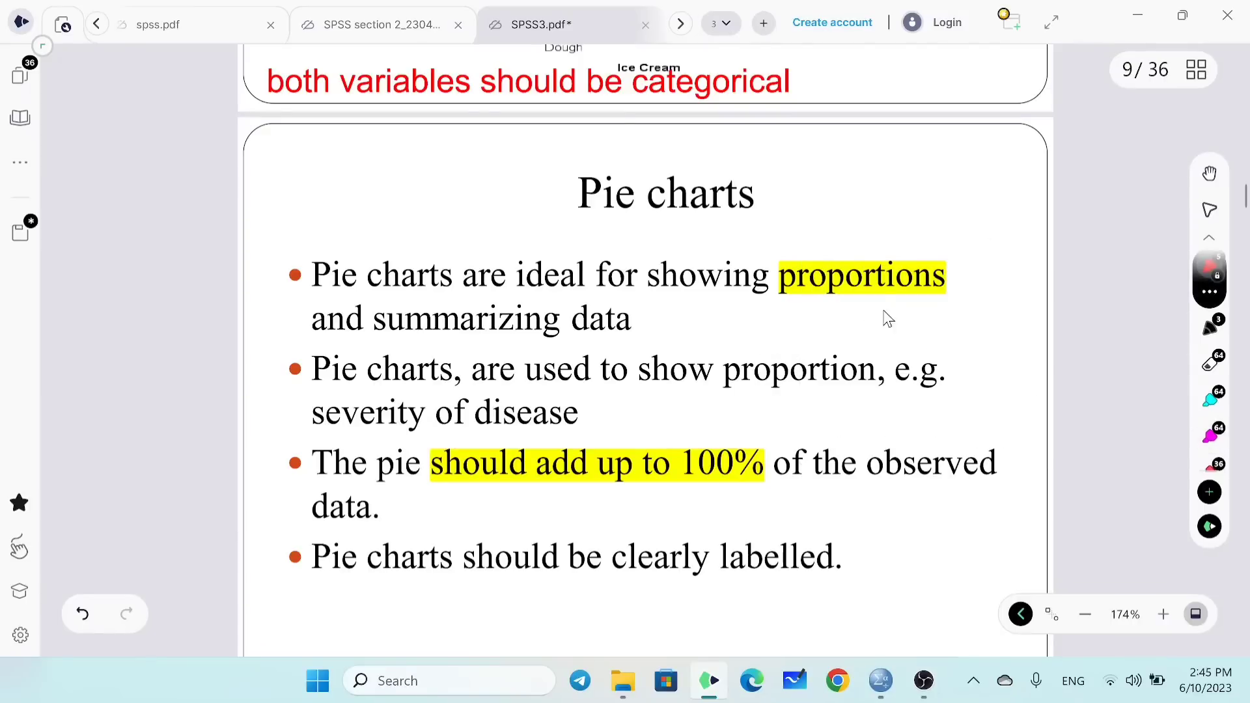
drag(877, 239, 796, 312)
drag(793, 257, 876, 239)
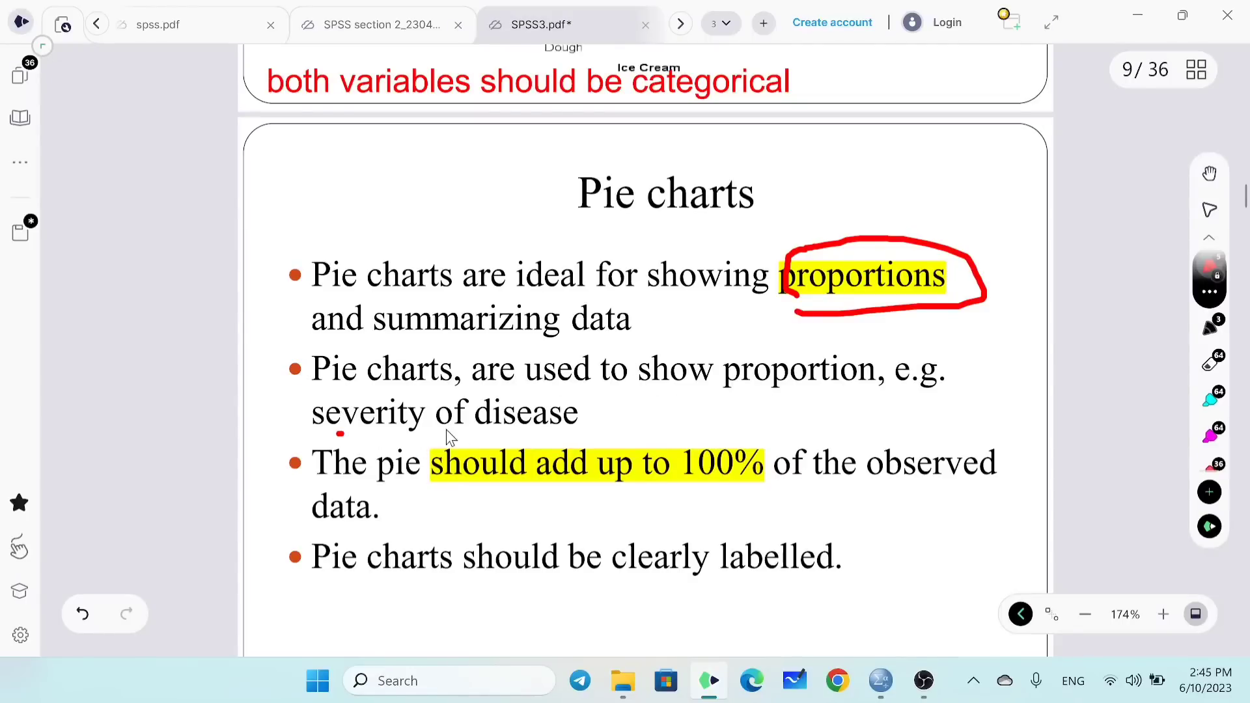
drag(446, 429, 519, 430)
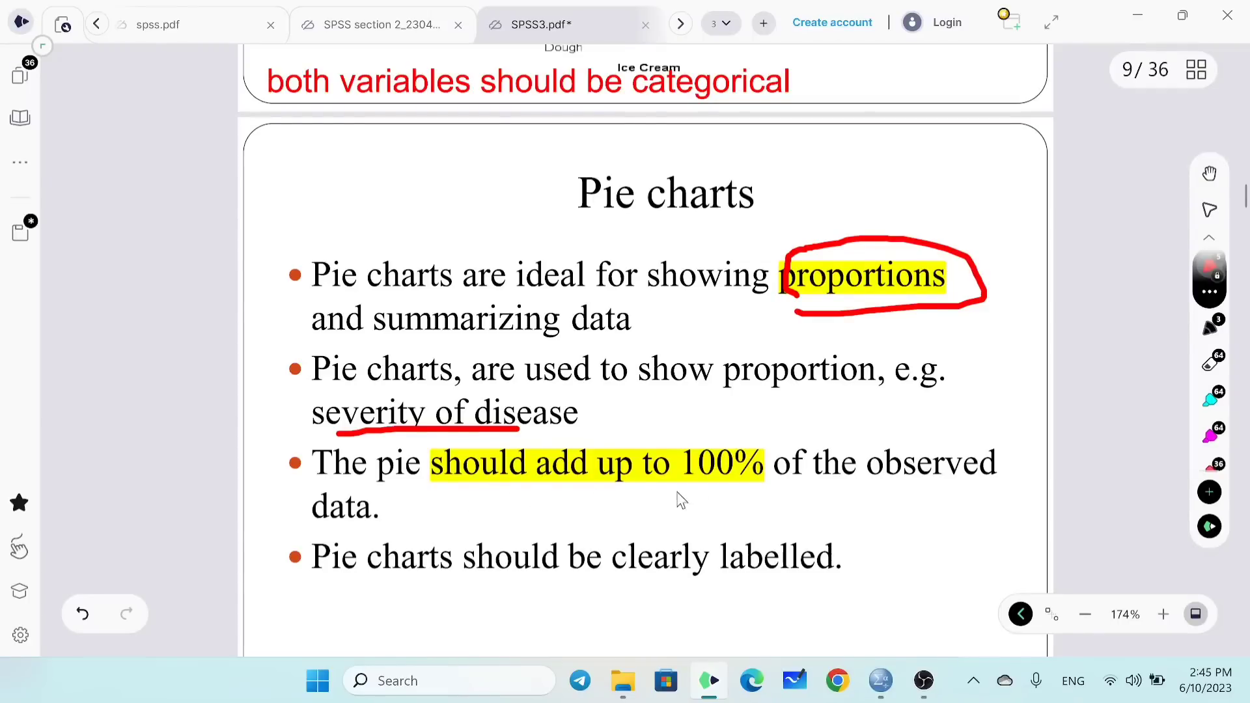
drag(684, 493, 746, 494)
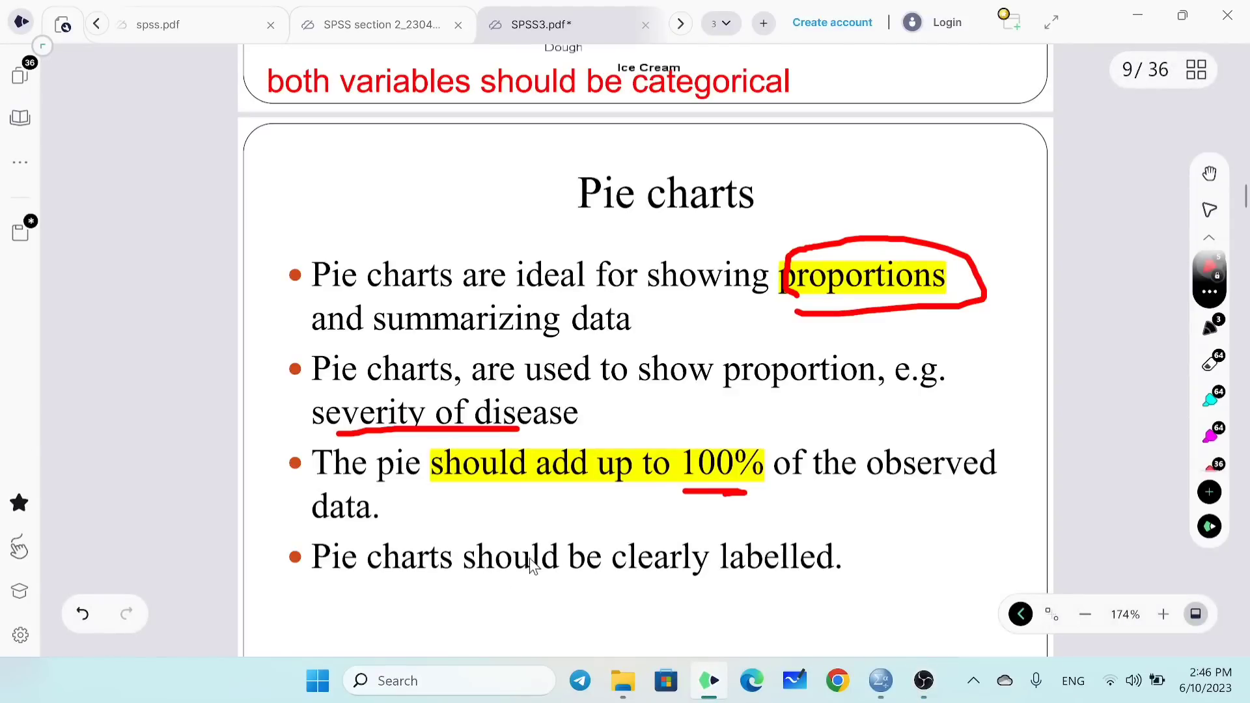
drag(444, 587, 639, 584)
Step: Read the pie chart creation instructions on slide 10 and switch back to the SPSS data
scroll(481, 572, down, 1)
scroll(475, 575, down, 5)
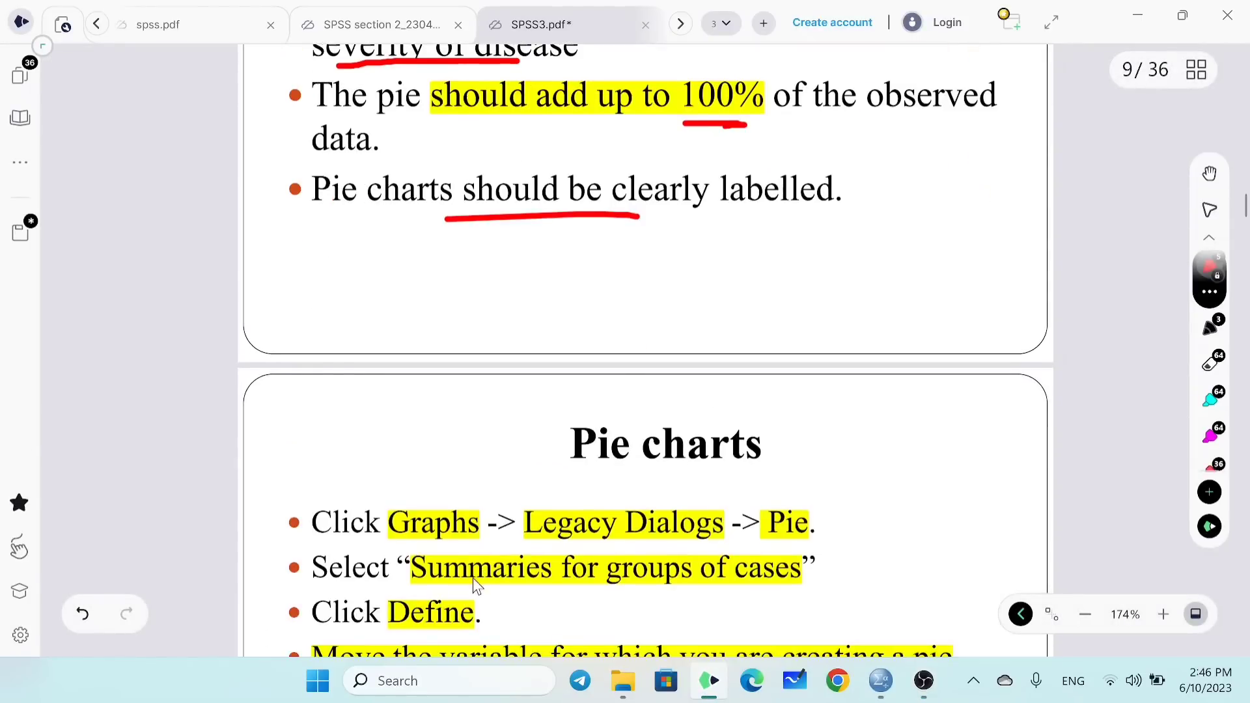
scroll(467, 574, down, 1)
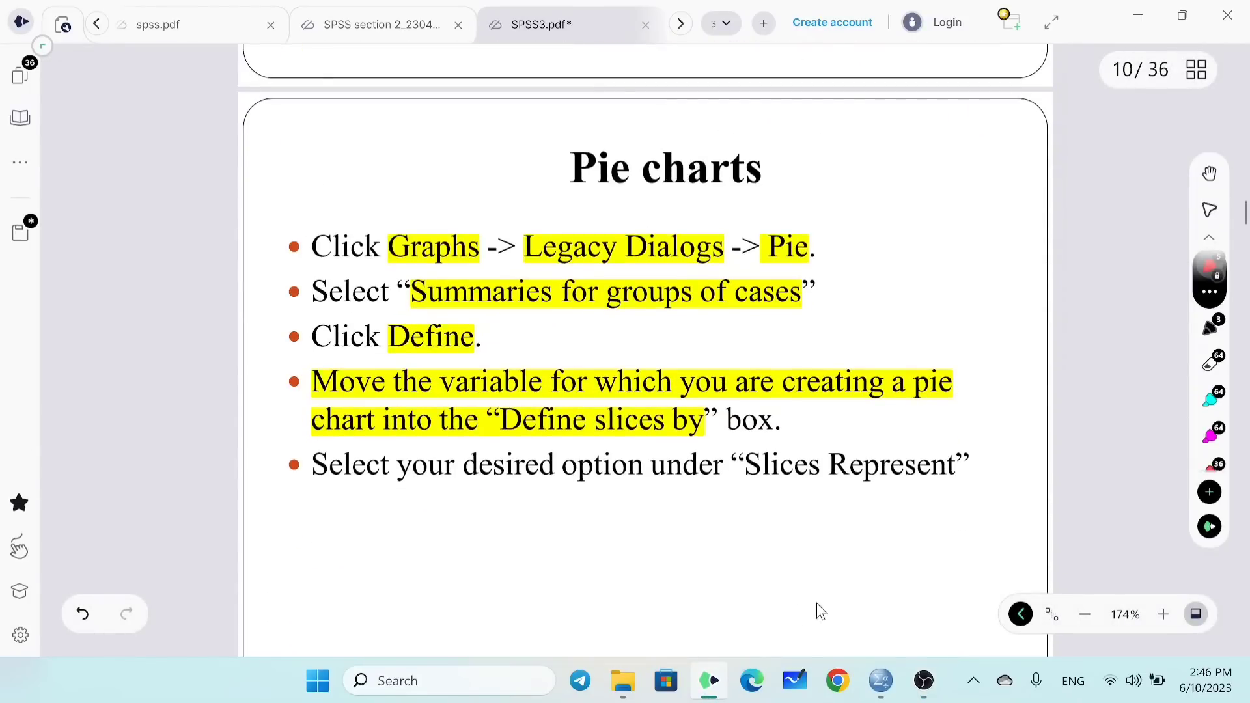
click(897, 681)
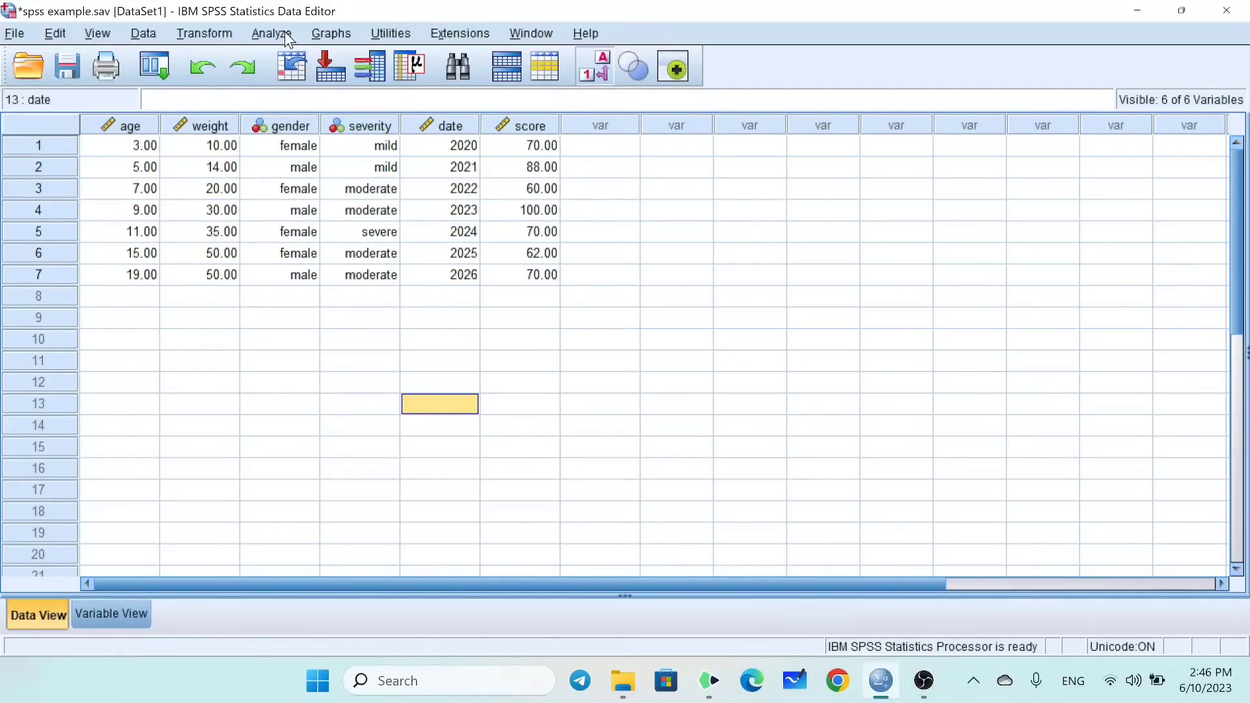
Step: Open the legacy pie chart definition using Summaries for groups of cases
click(323, 33)
mouse_move(500, 177)
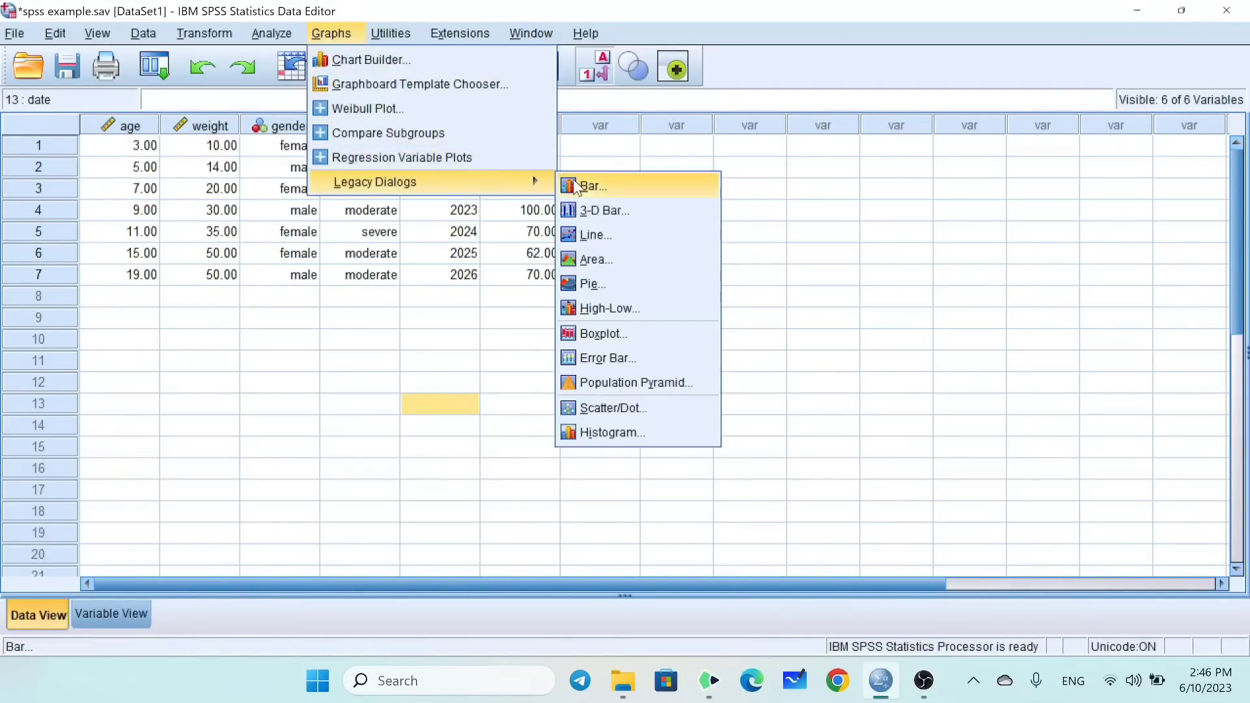
click(600, 285)
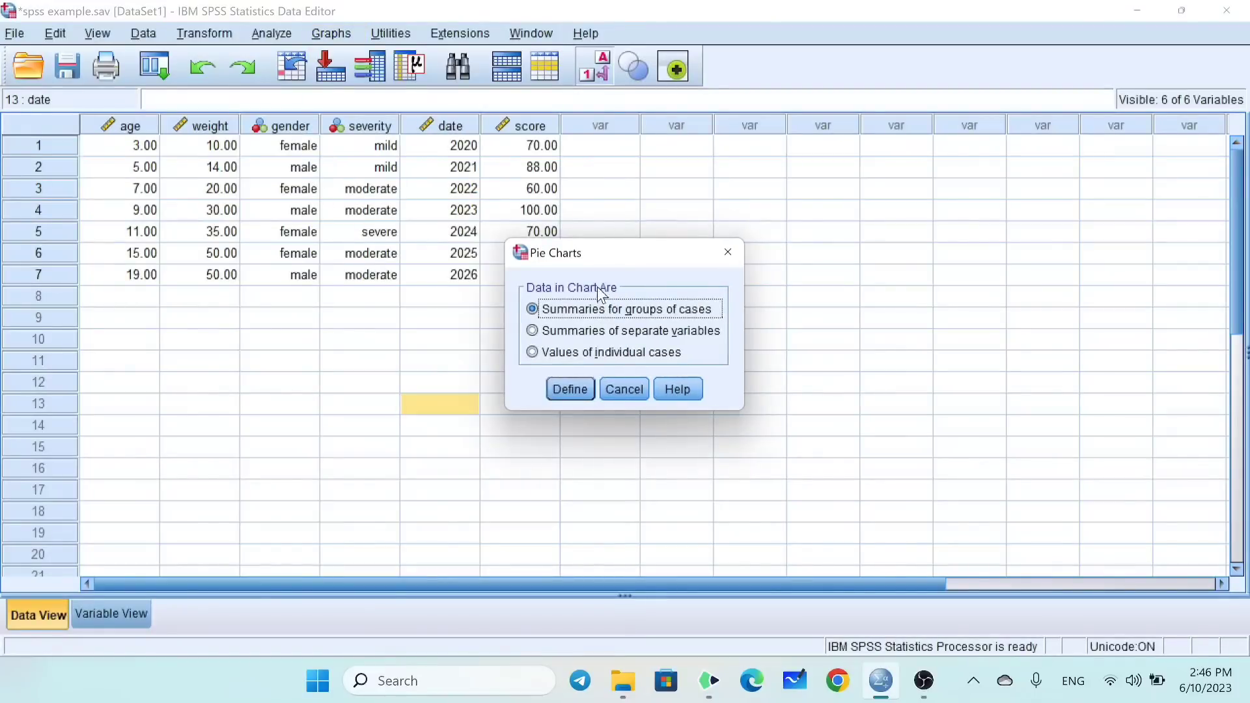
drag(625, 264, 668, 259)
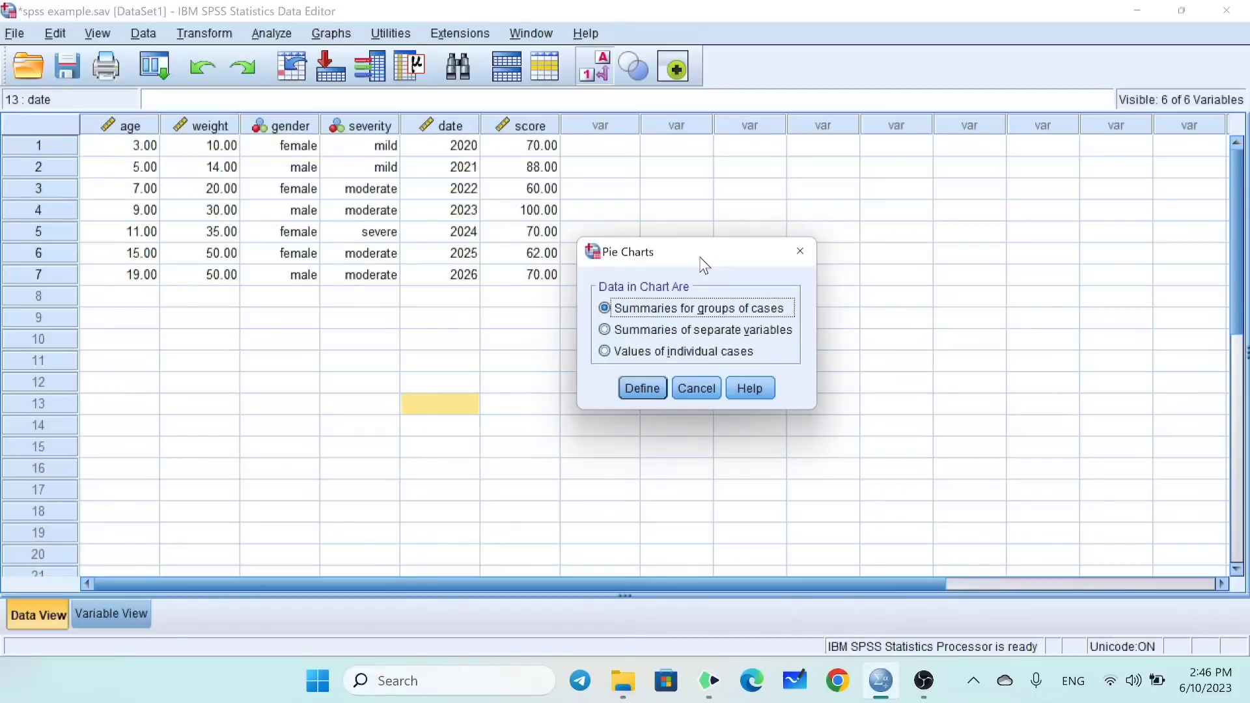
click(640, 385)
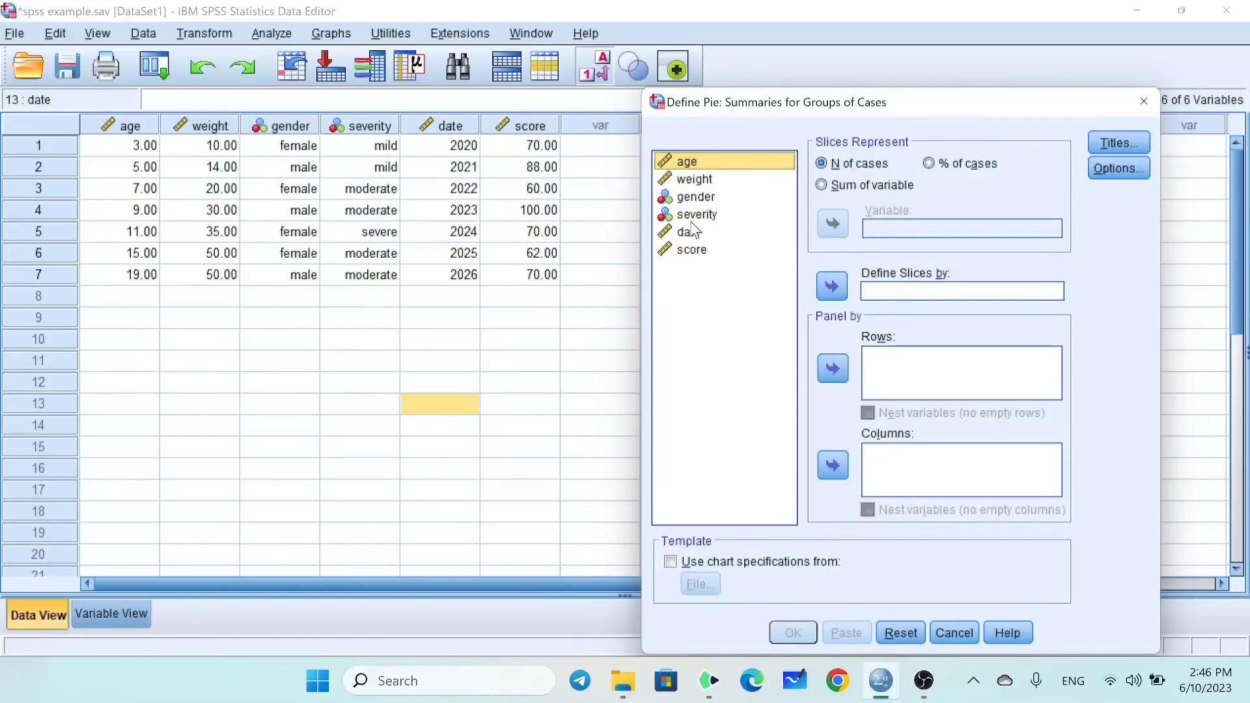
Step: Define the pie slices by gender, keep N of cases, and generate the pie chart
click(704, 198)
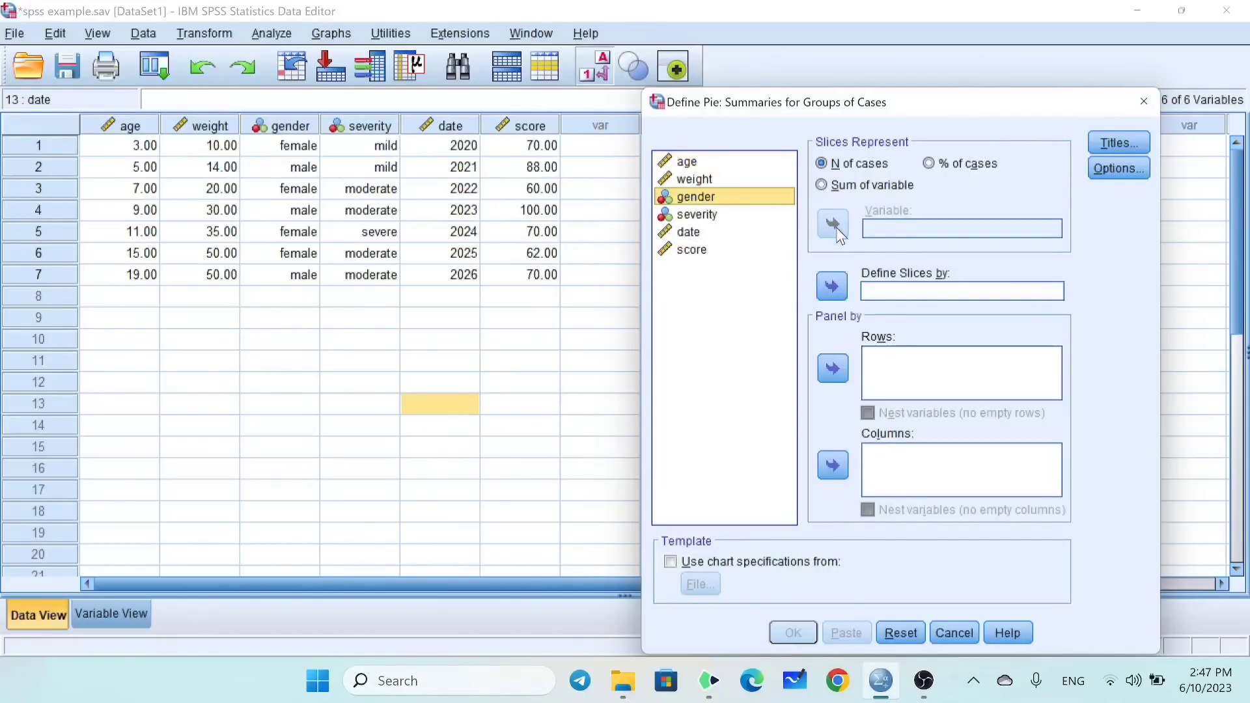
click(832, 286)
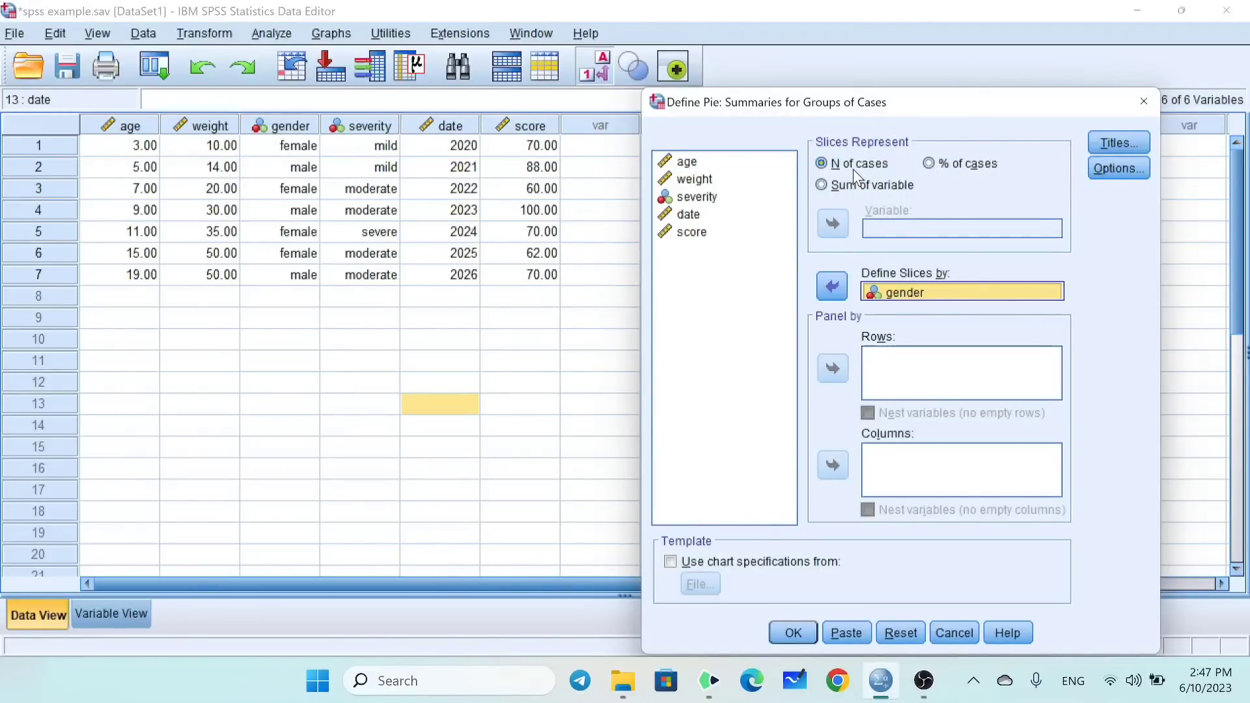
click(785, 639)
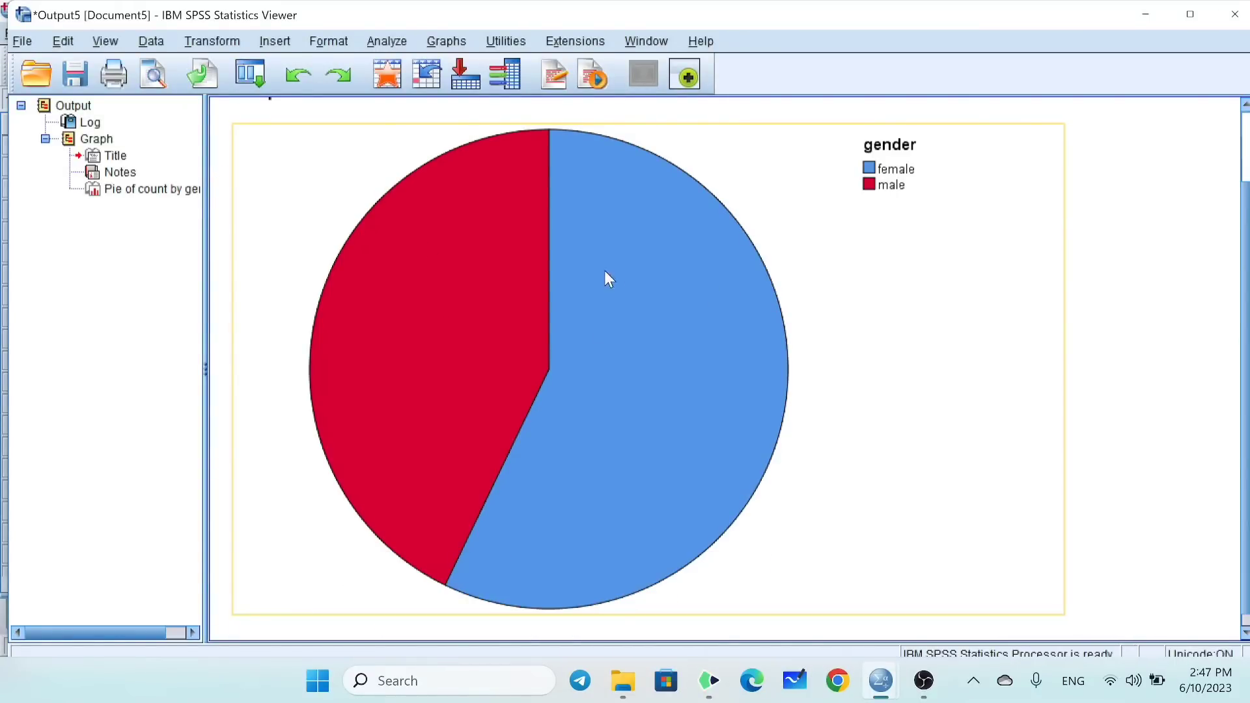
Step: Open the gender pie chart in the Chart Editor, show count data labels on its slices, and close the editor
click(615, 342)
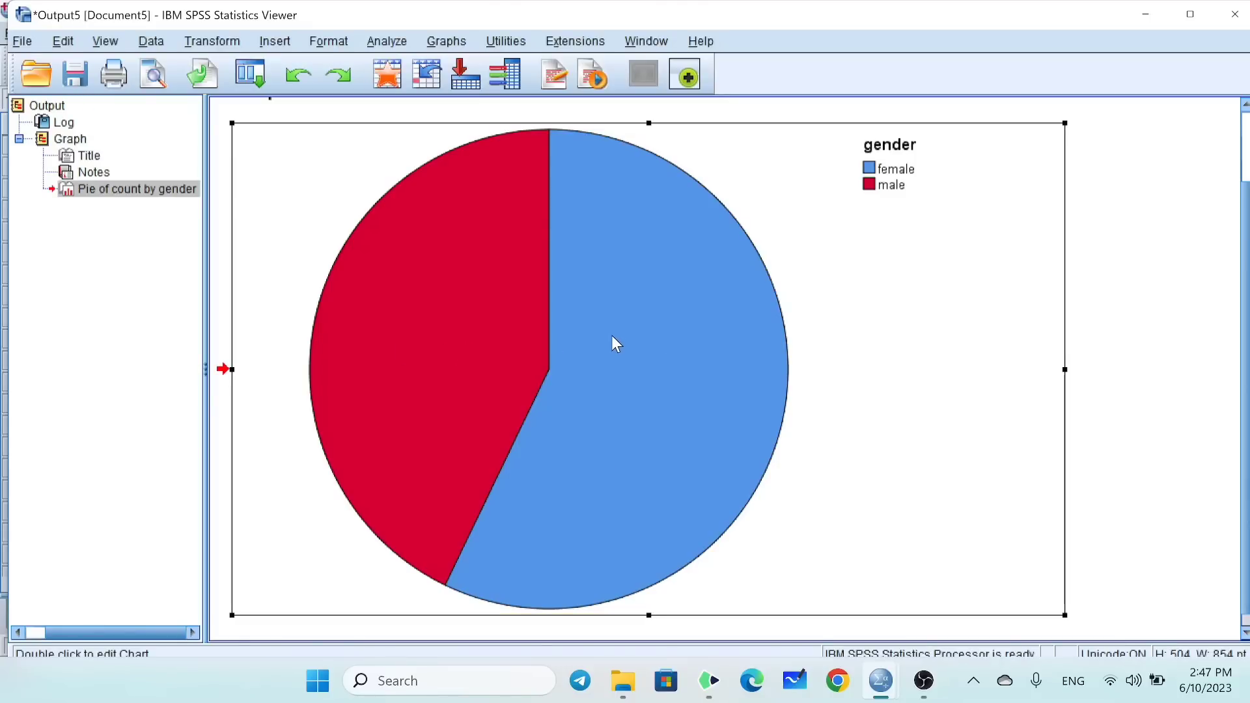
double_click(586, 301)
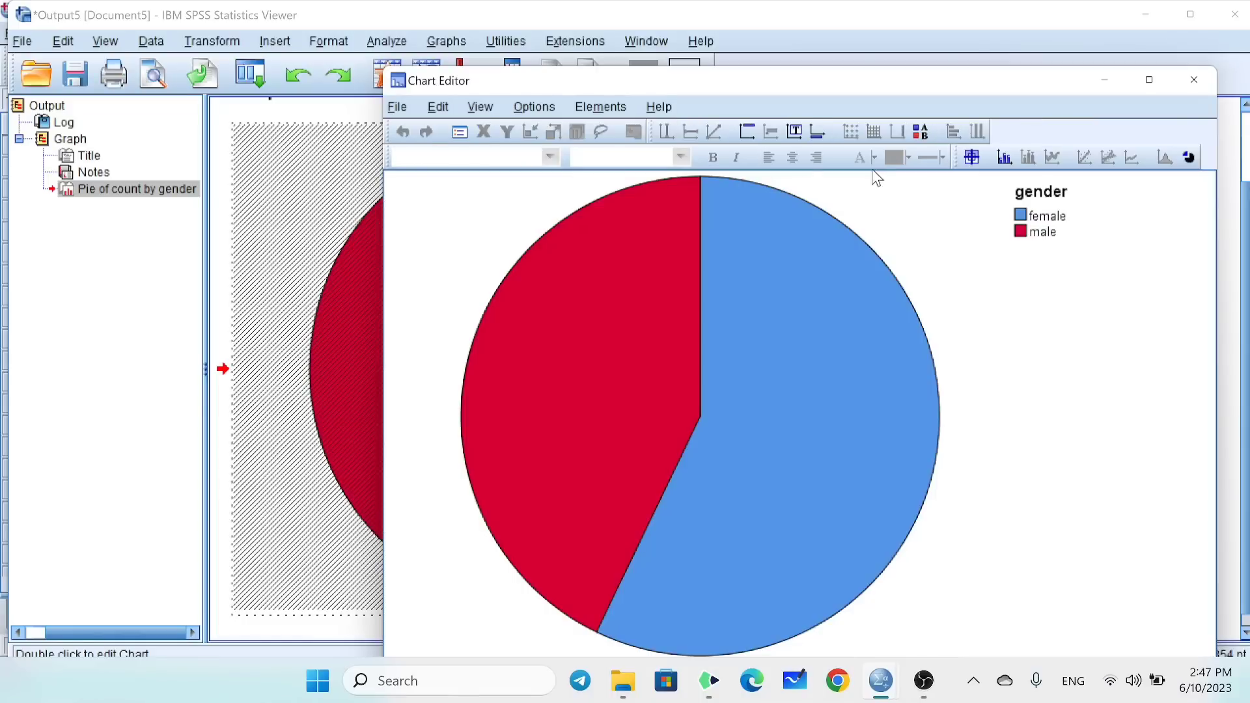
double_click(909, 302)
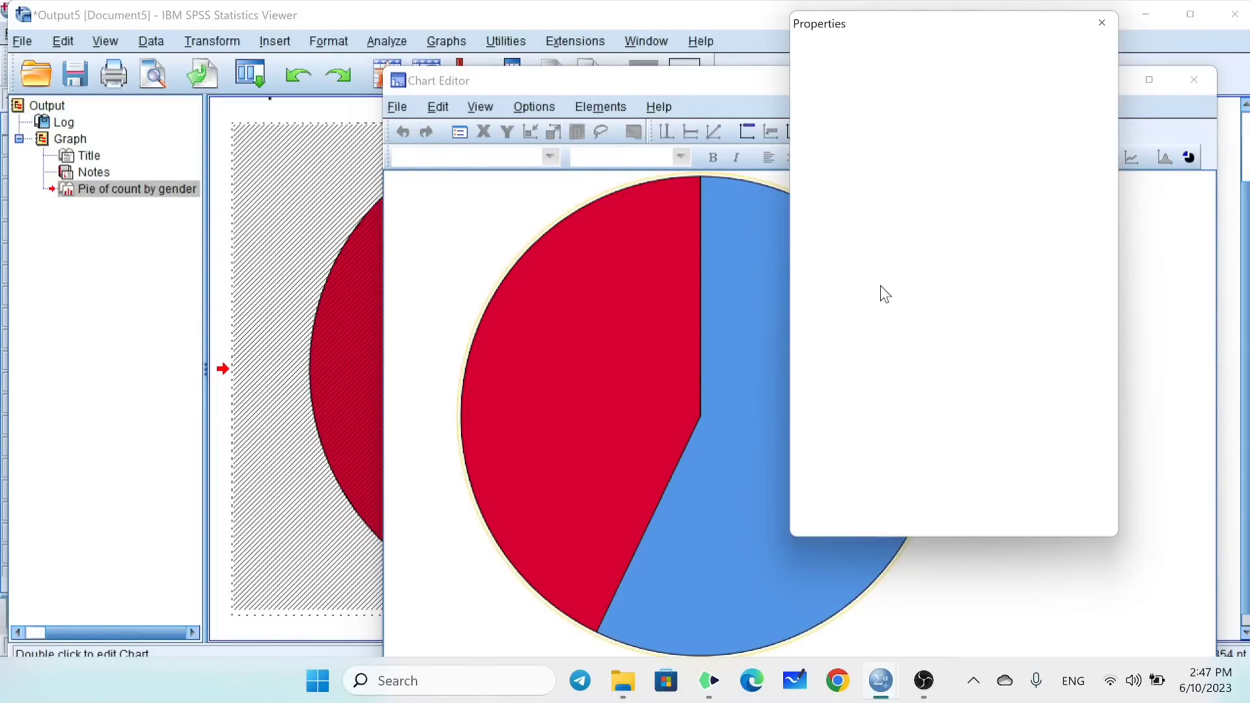
key(Escape)
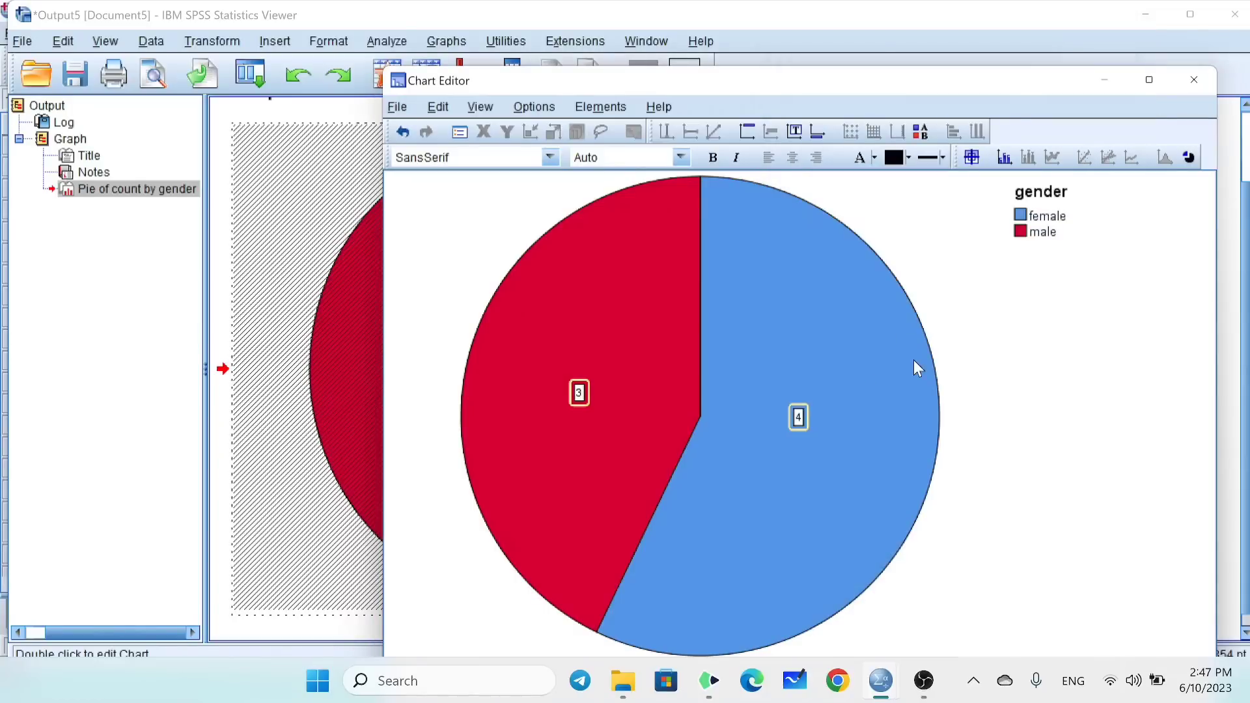
click(1193, 82)
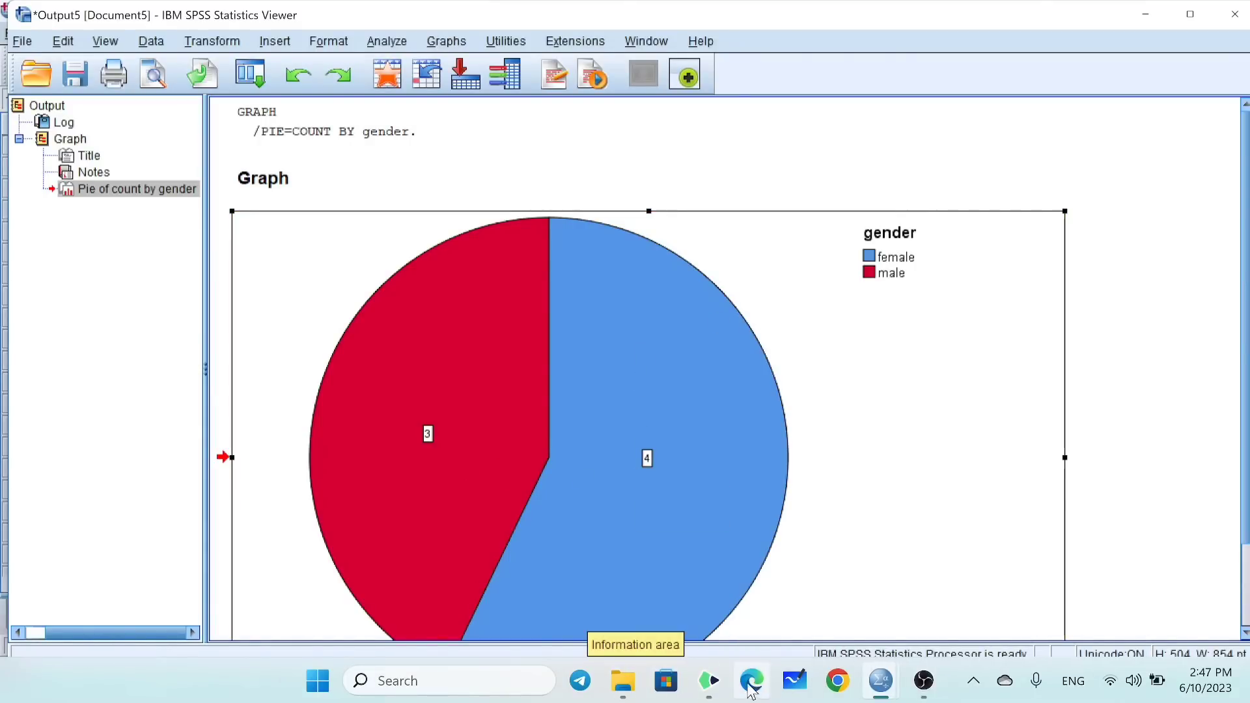
Step: Return to the Data Editor and check the male cases in the gender column against the pie chart
click(881, 680)
click(783, 613)
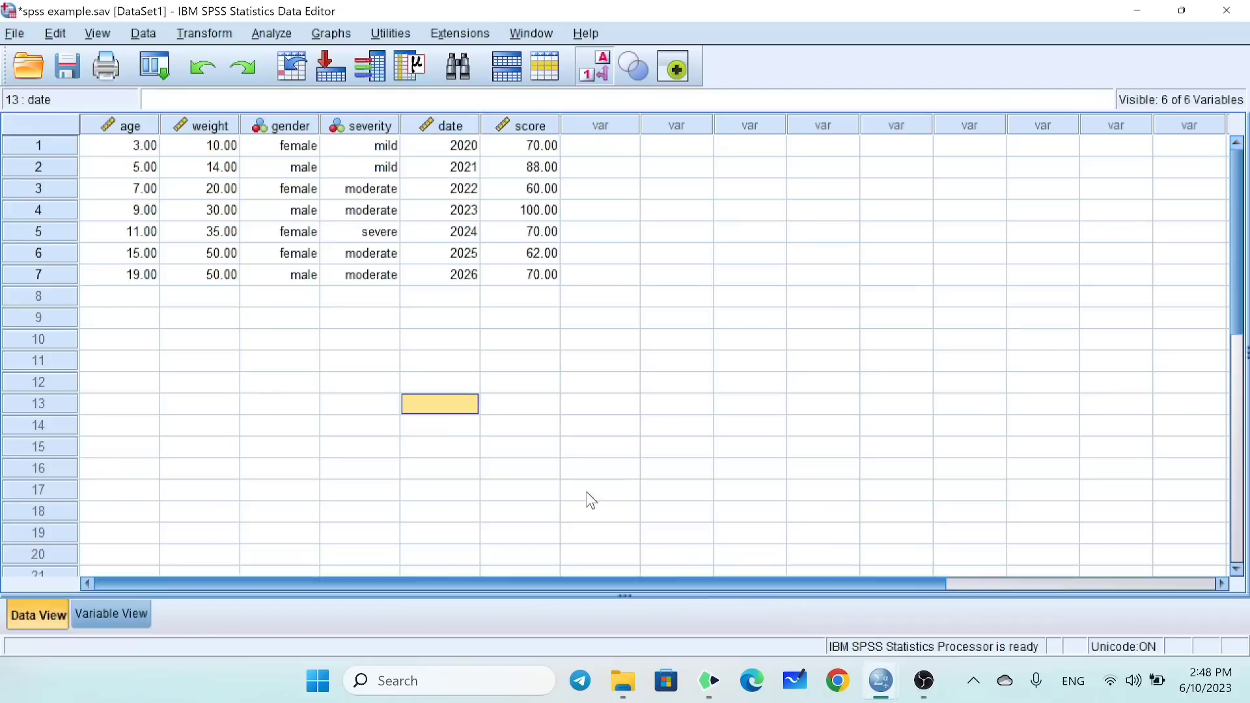
click(282, 274)
click(295, 216)
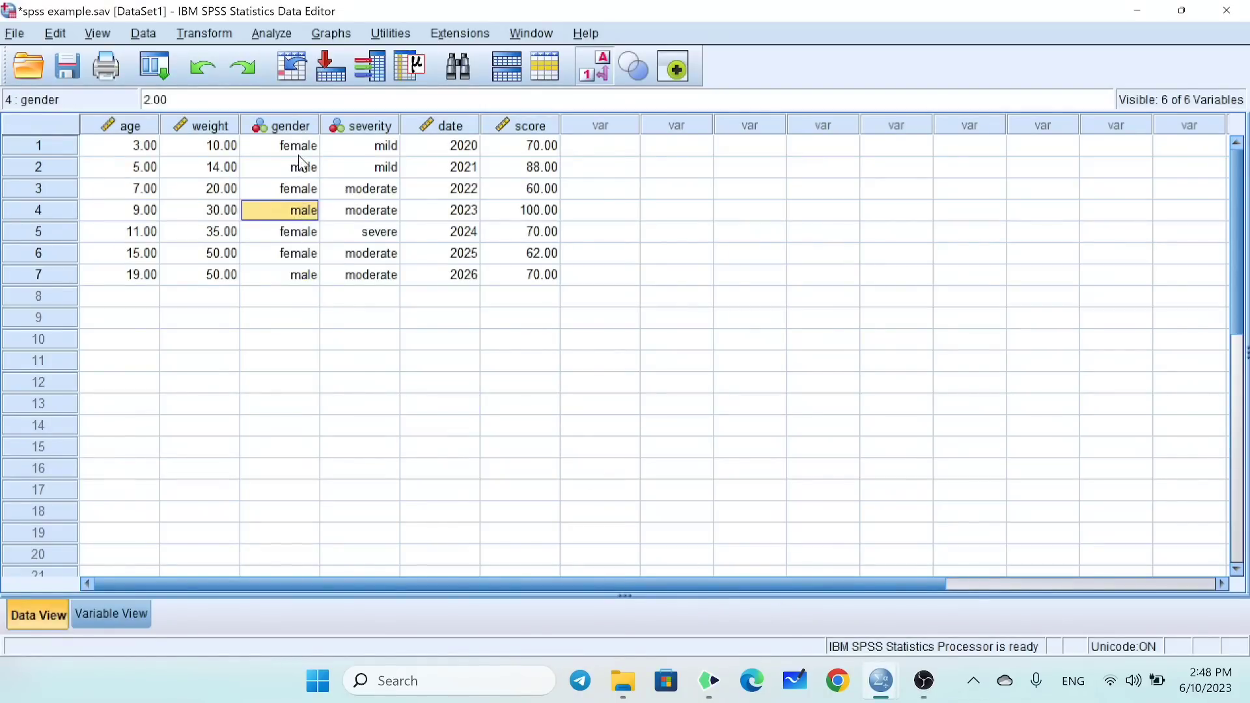
click(286, 171)
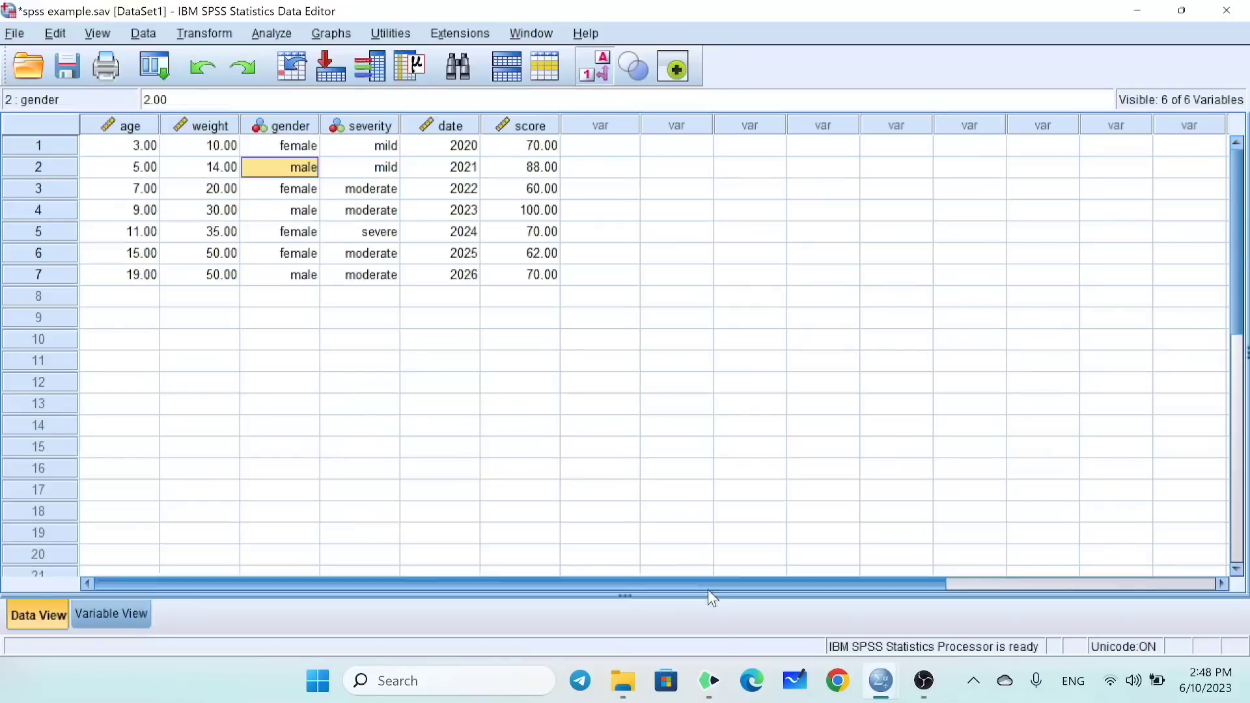
Step: Switch to the PDF viewer and underline "Graphs", "Legacy Dialogs", "Pie" and "Summaries for groups" in red on the pie chart instructions slide
click(709, 680)
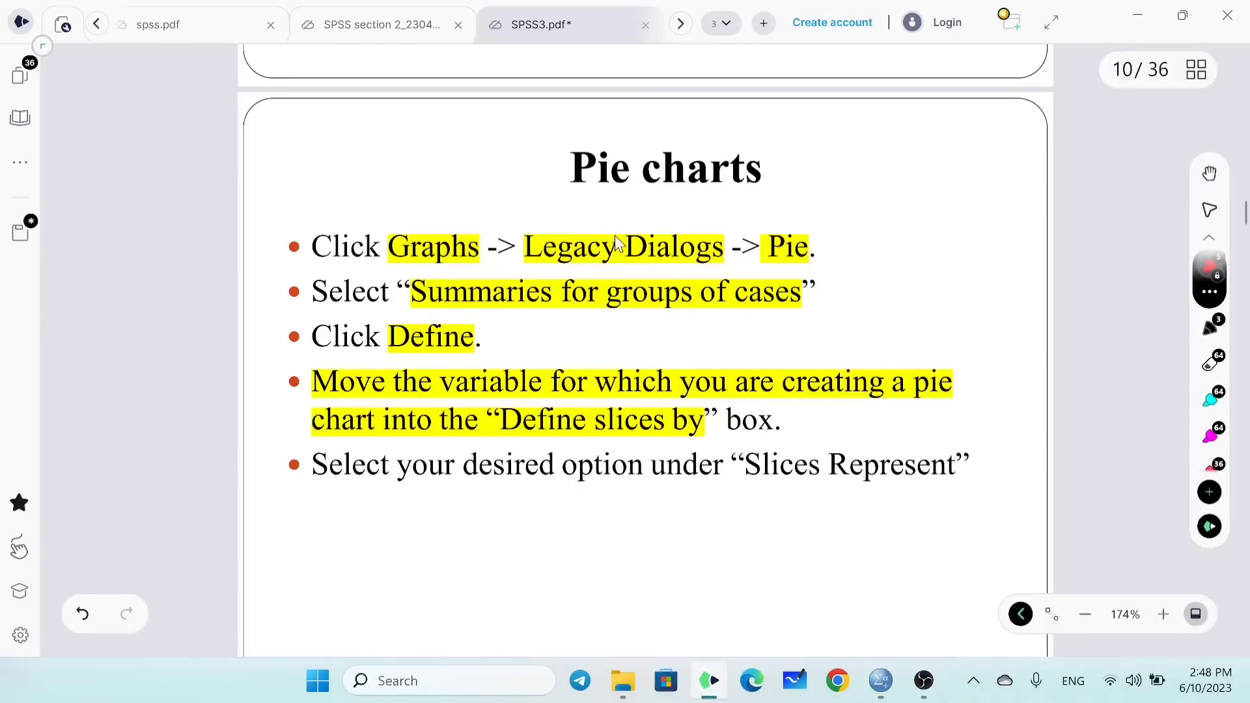
drag(415, 264, 448, 265)
drag(591, 261, 817, 266)
drag(651, 315, 498, 317)
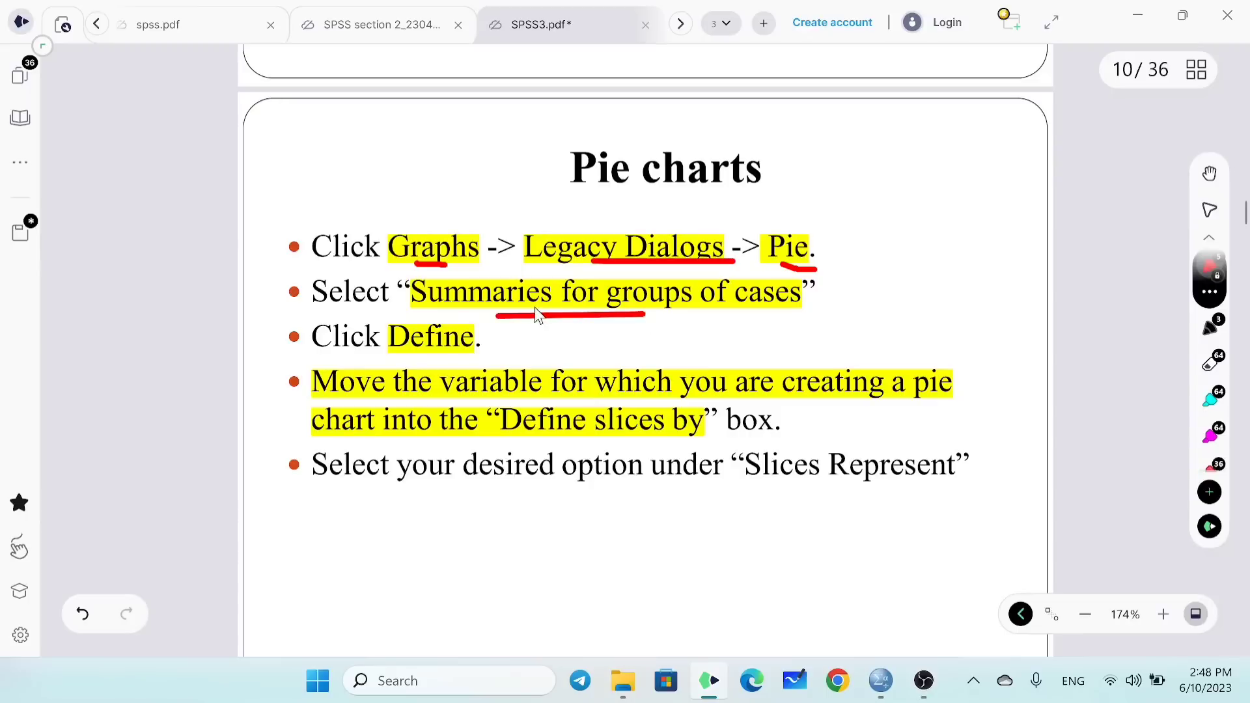